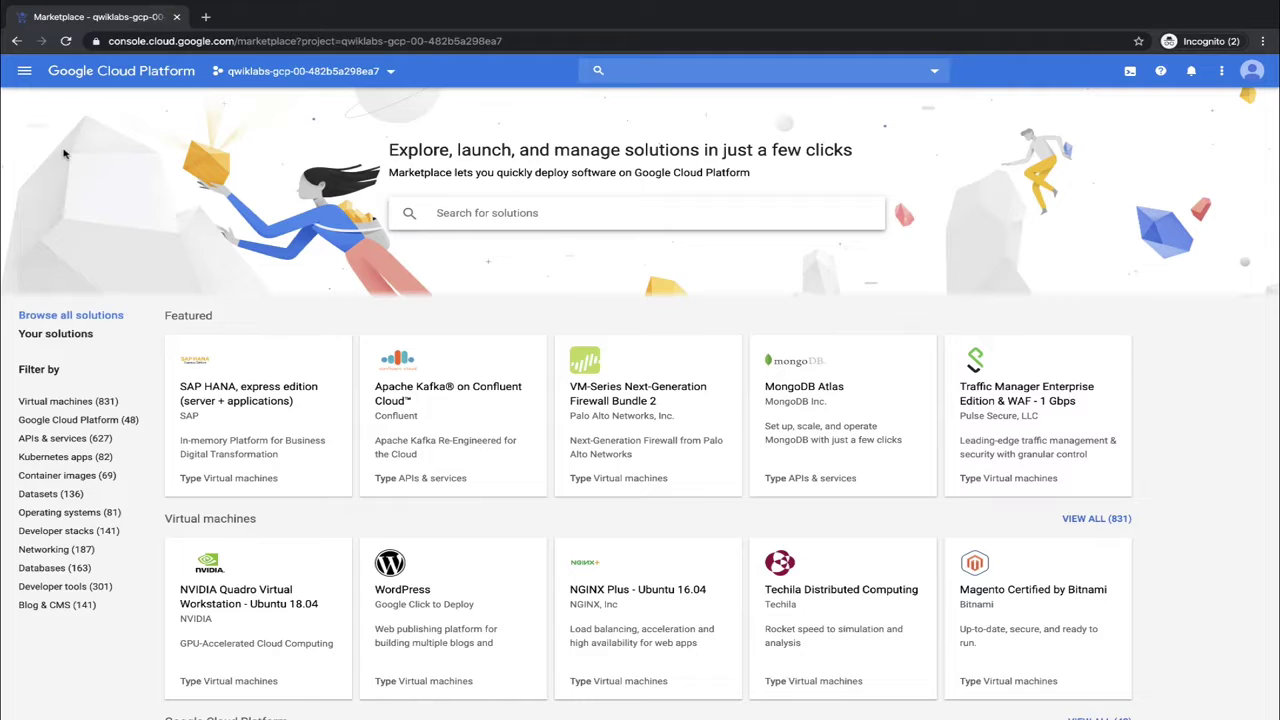
Search Marketplace for 'iis' and start a deployment of IIS Microsoft on Windows 2012 R2
text(iis)
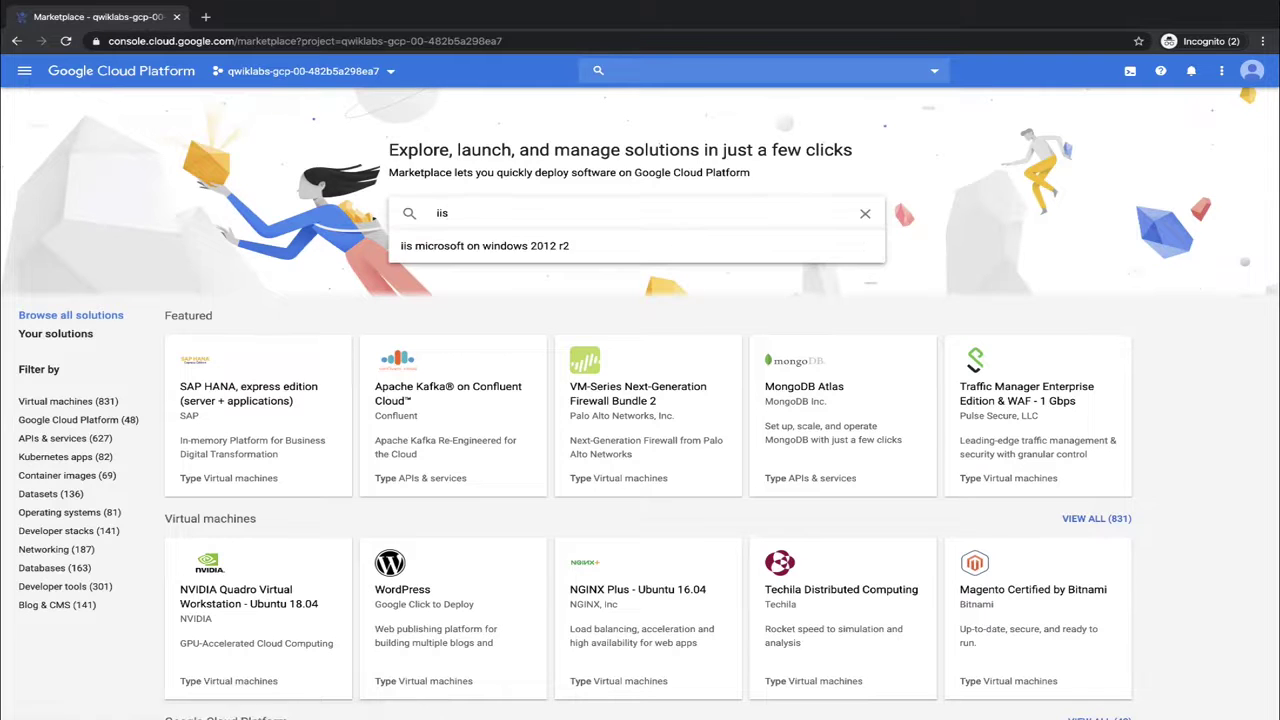
key(Return)
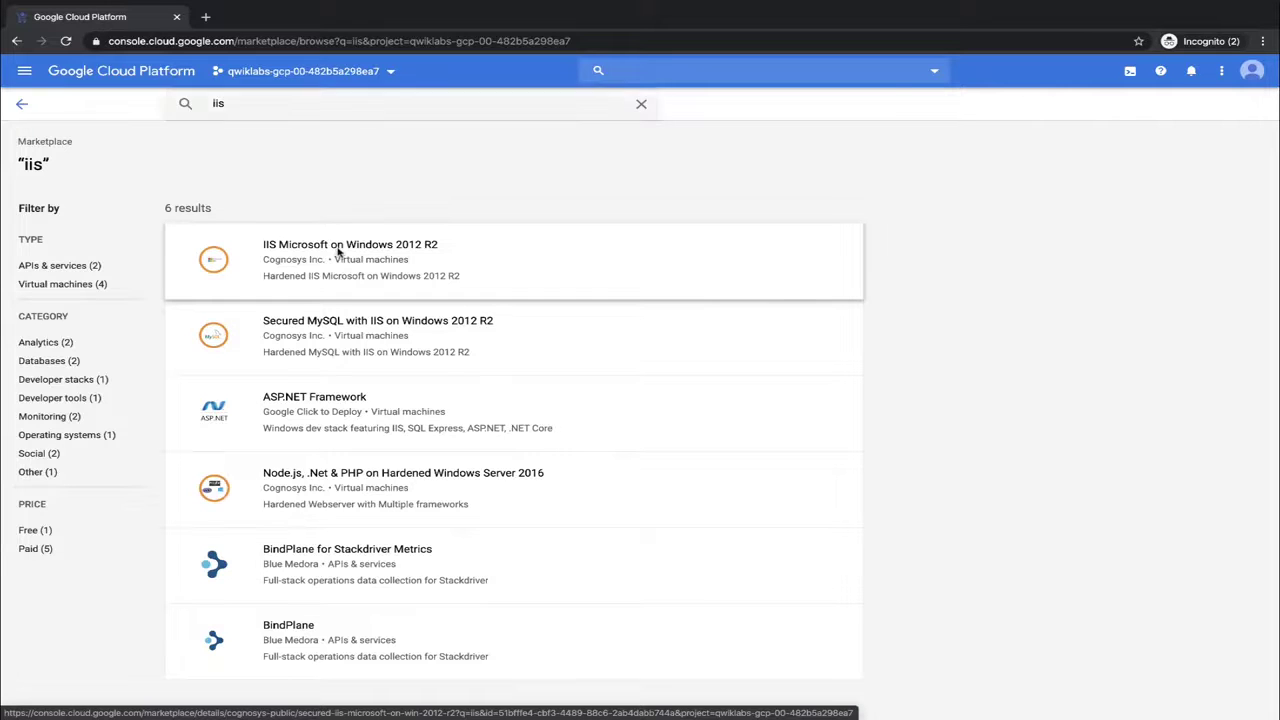
click(338, 254)
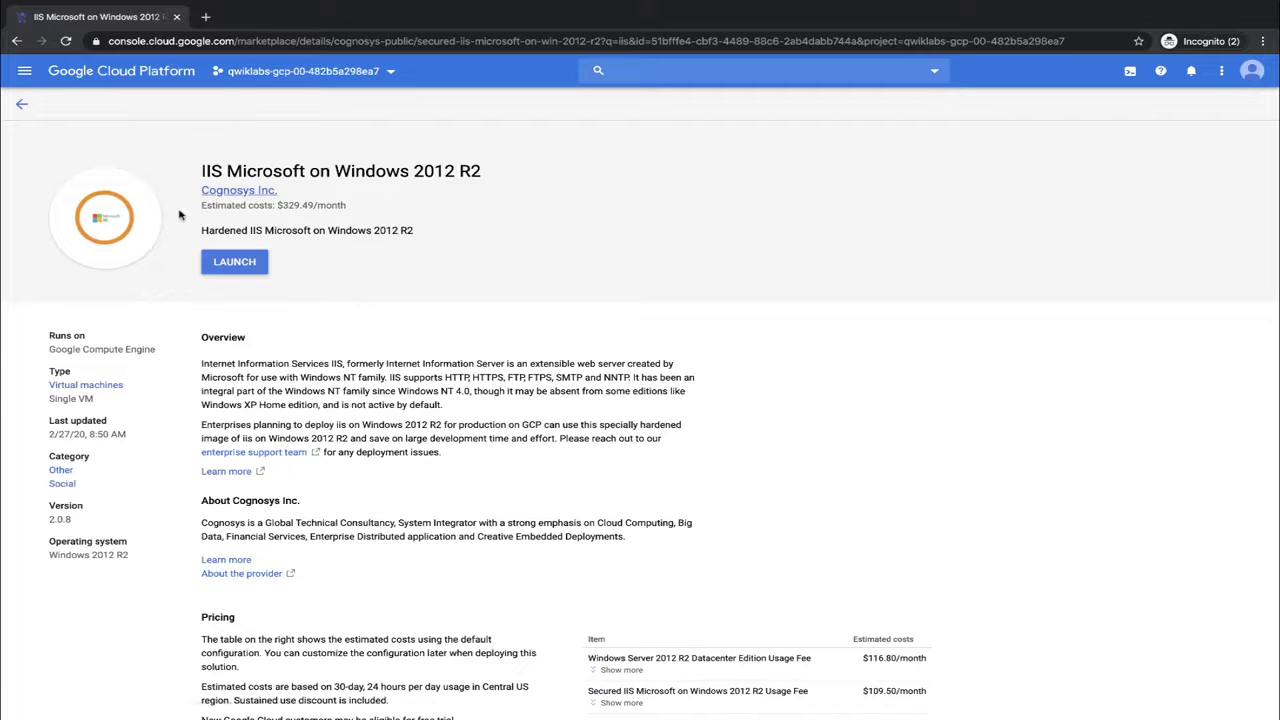
click(238, 268)
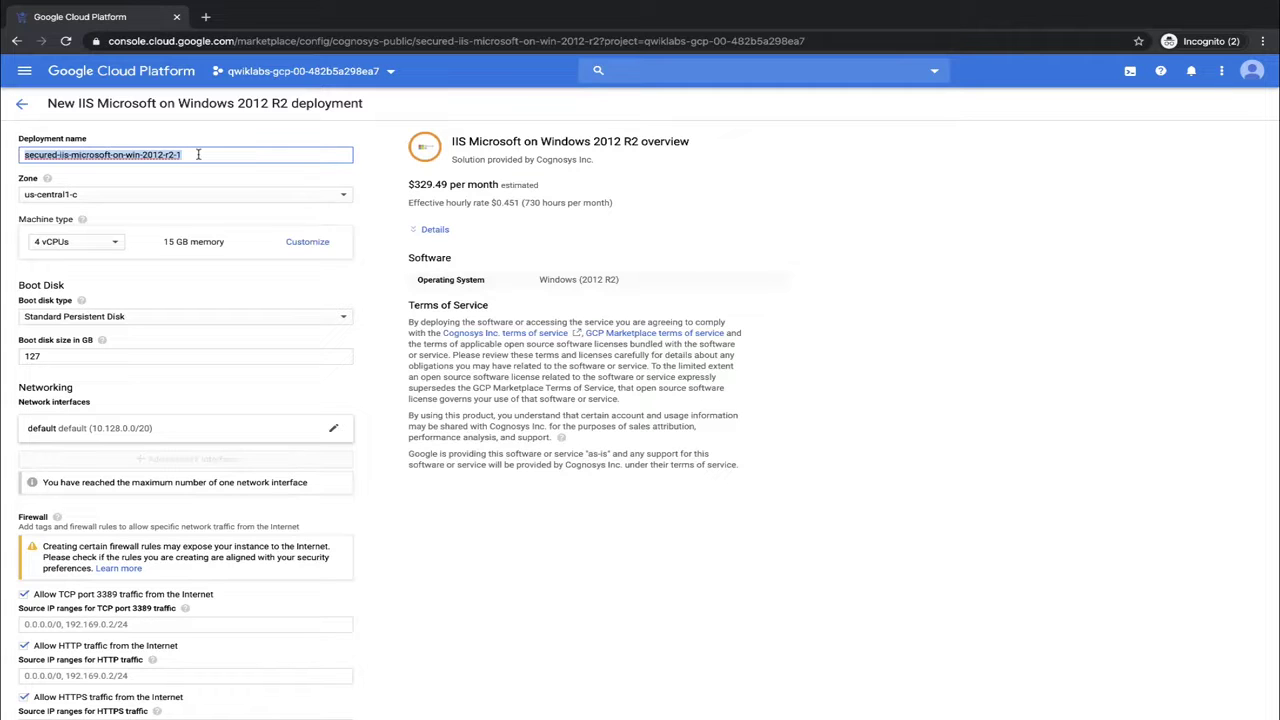
Name the deployment 'bloghost', accept the Marketplace terms of service, and deploy it
text(bloghost)
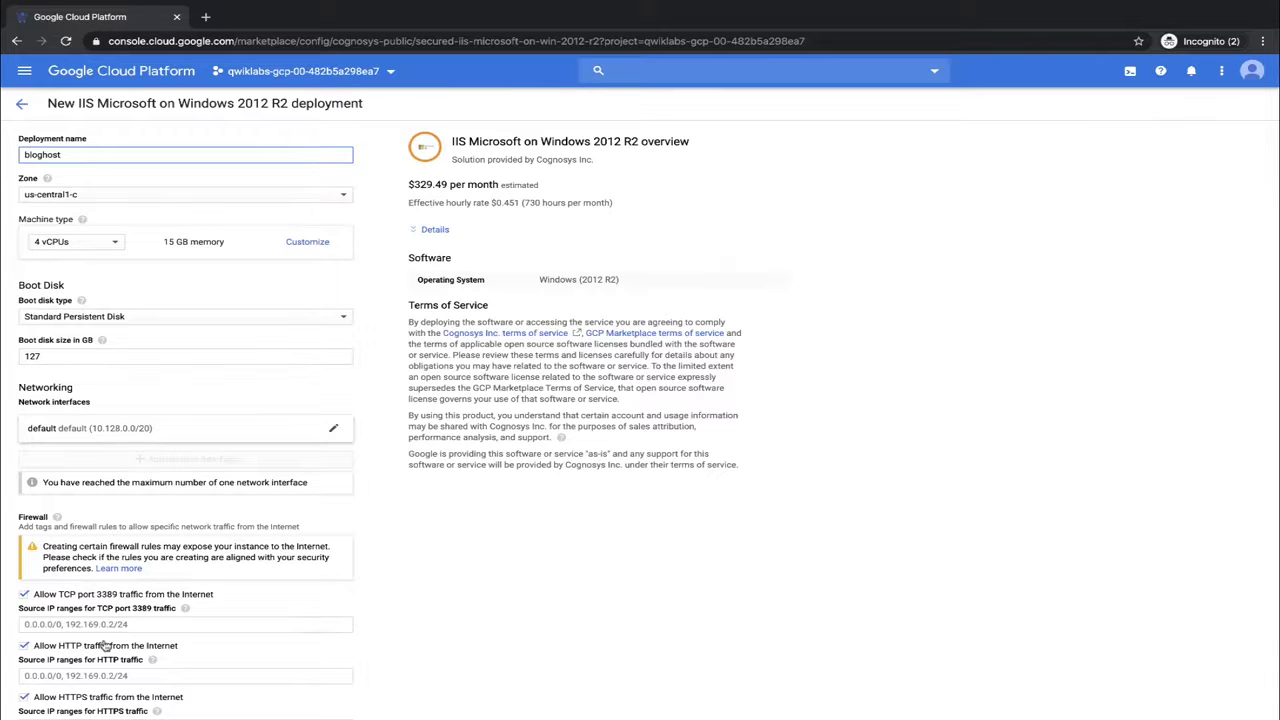
scroll(70, 540, down, 2)
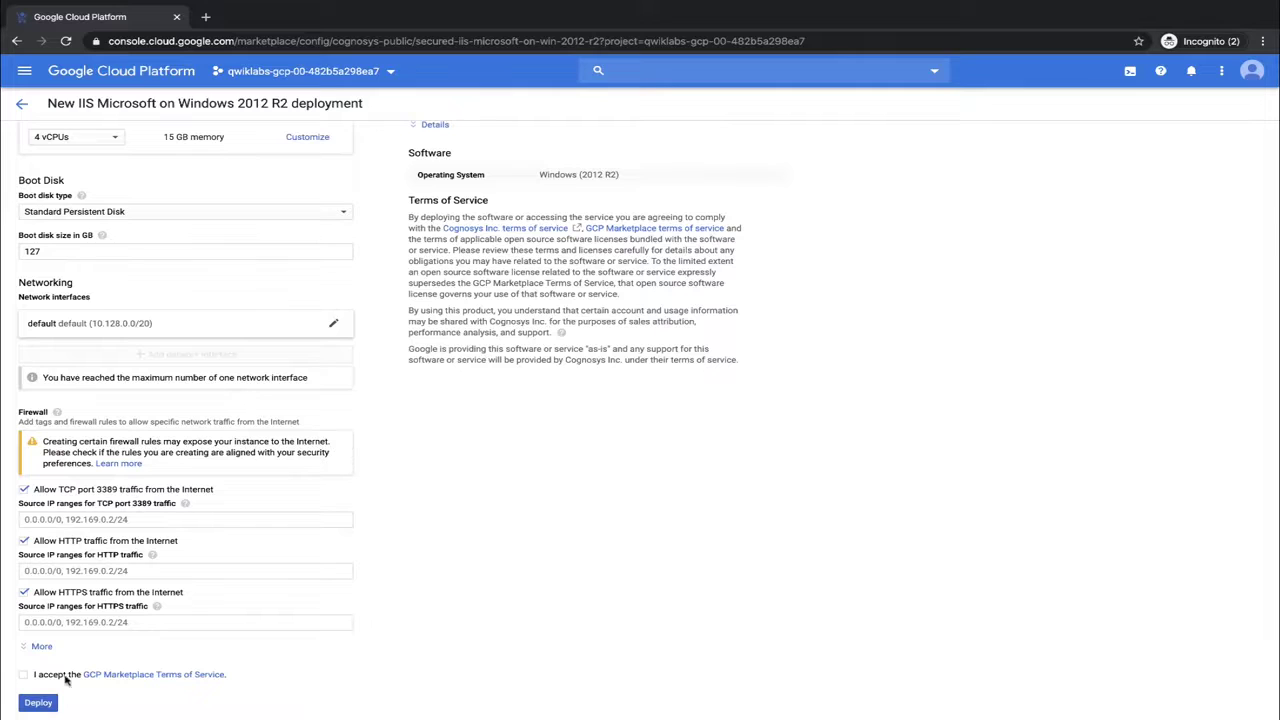
click(24, 676)
click(35, 705)
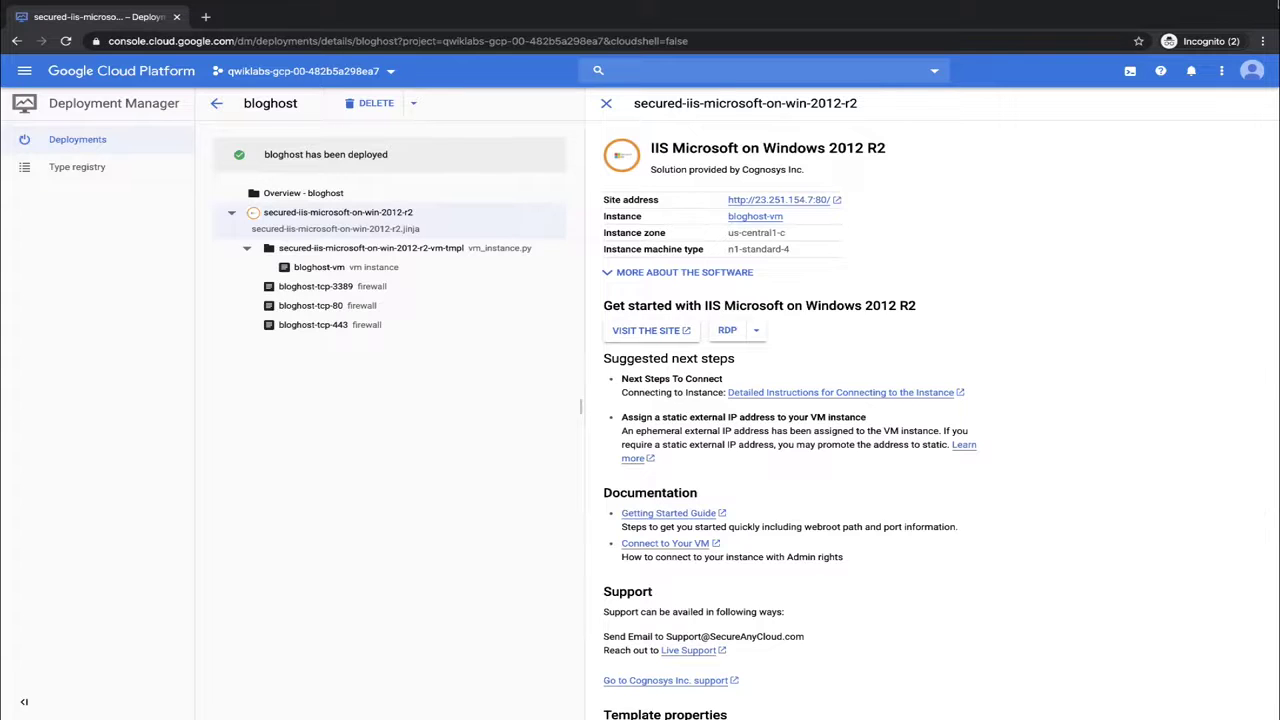
click(1133, 103)
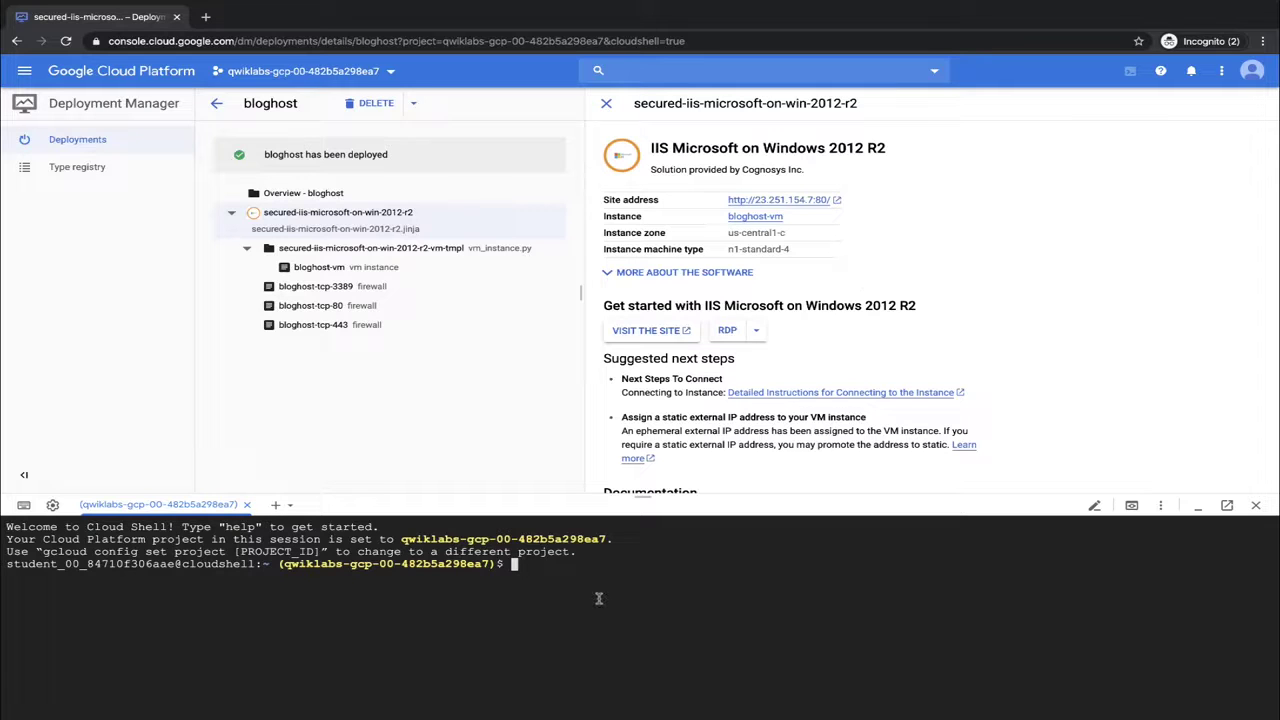
In Cloud Shell, set LOCATION=US, create the project-ID bucket, and copy my-excellent-blog.png locally
text(export LOCATION=US)
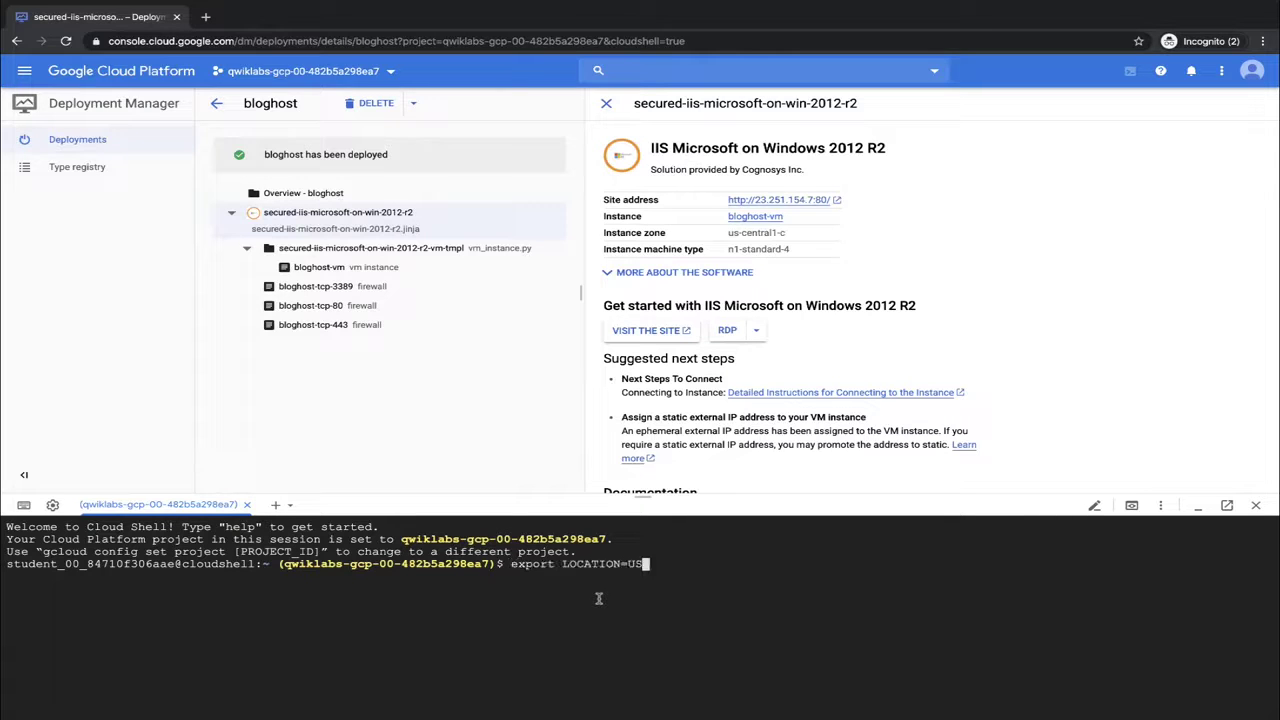
key(Return)
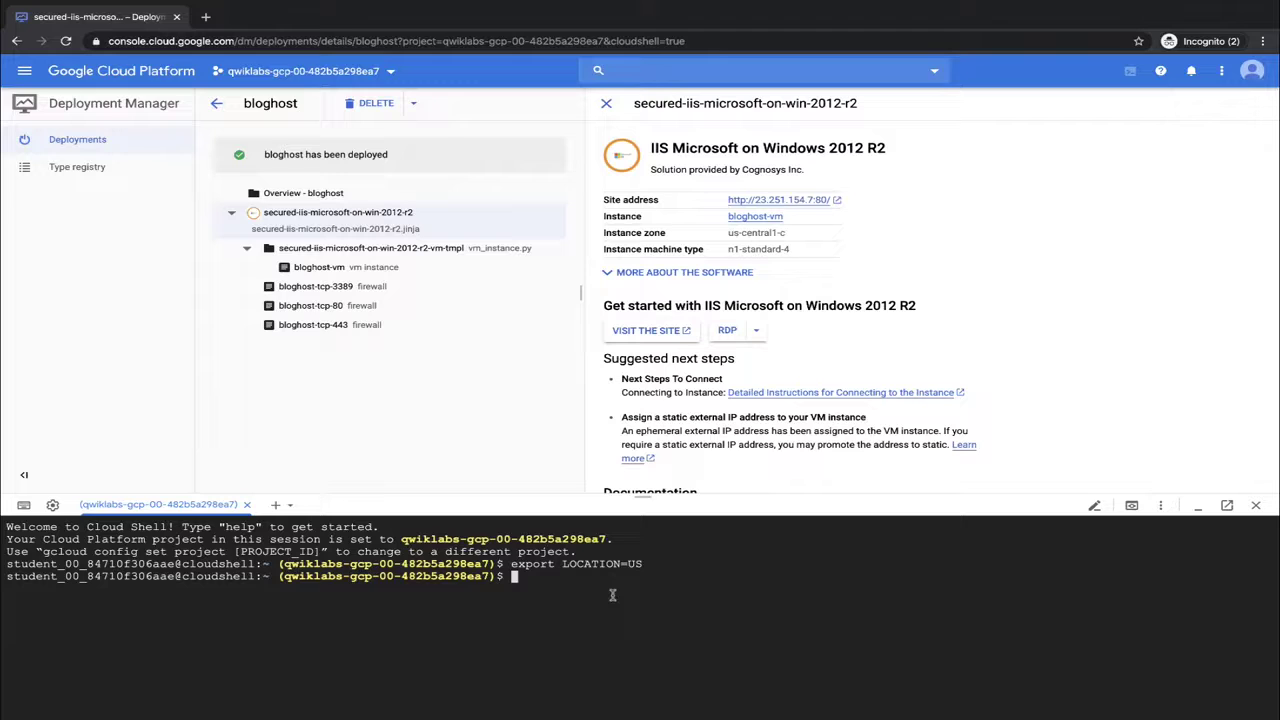
text(gsutil mb -l $LOCATION gs://$DEVSHELL_PROJECT_ID)
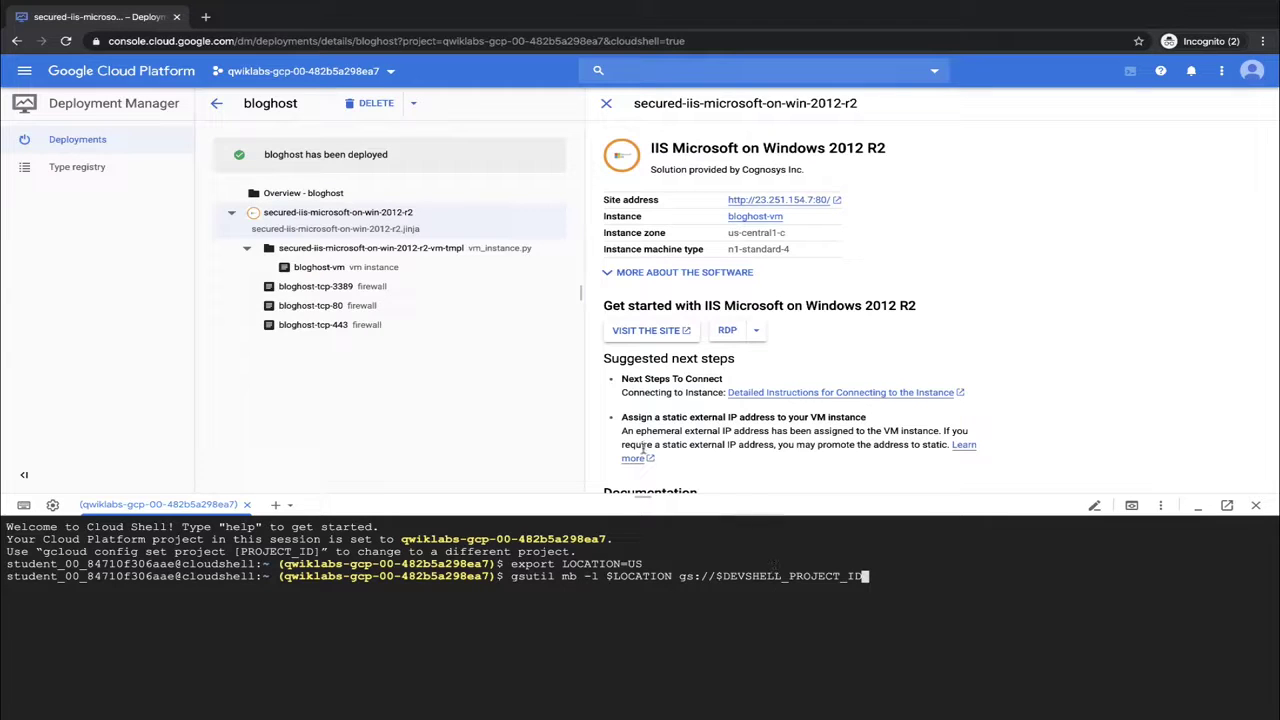
key(Return)
mouse_move(1010, 718)
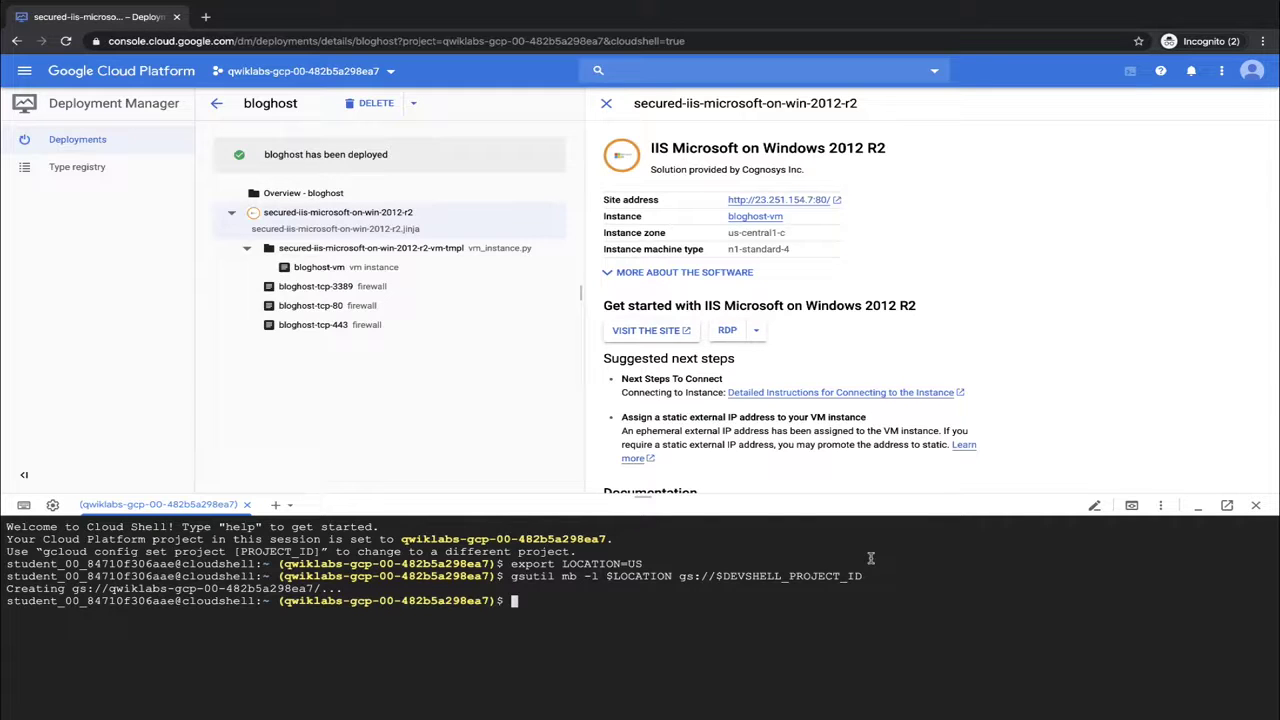
text(gsutil cp gs://cloud-training/gcpfci/my-excellent-blog.png my-excellent-blog.png)
key(Return)
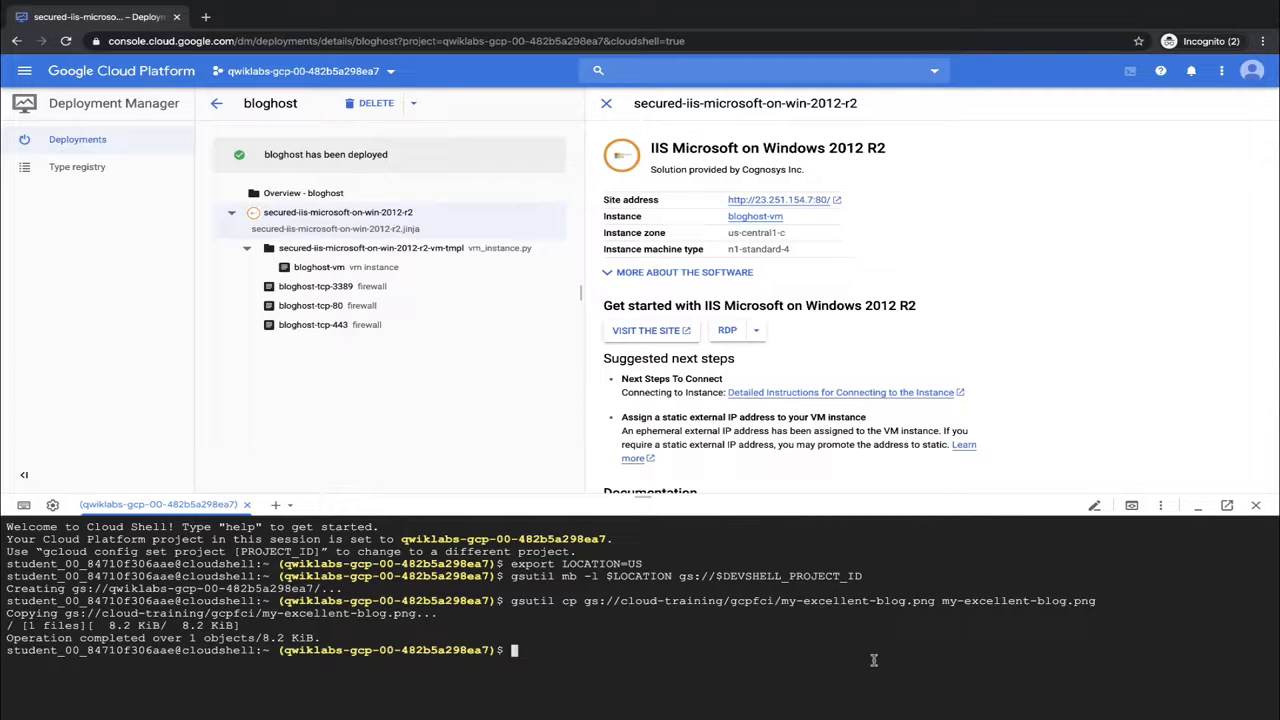
Upload my-excellent-blog.png to the bucket with gsutil cp and grant allUsers read access
text(gsutil cp my-excellent-blog.png gs://$DEVSHELL_PROJECT_ID/my-excellent-blog.png)
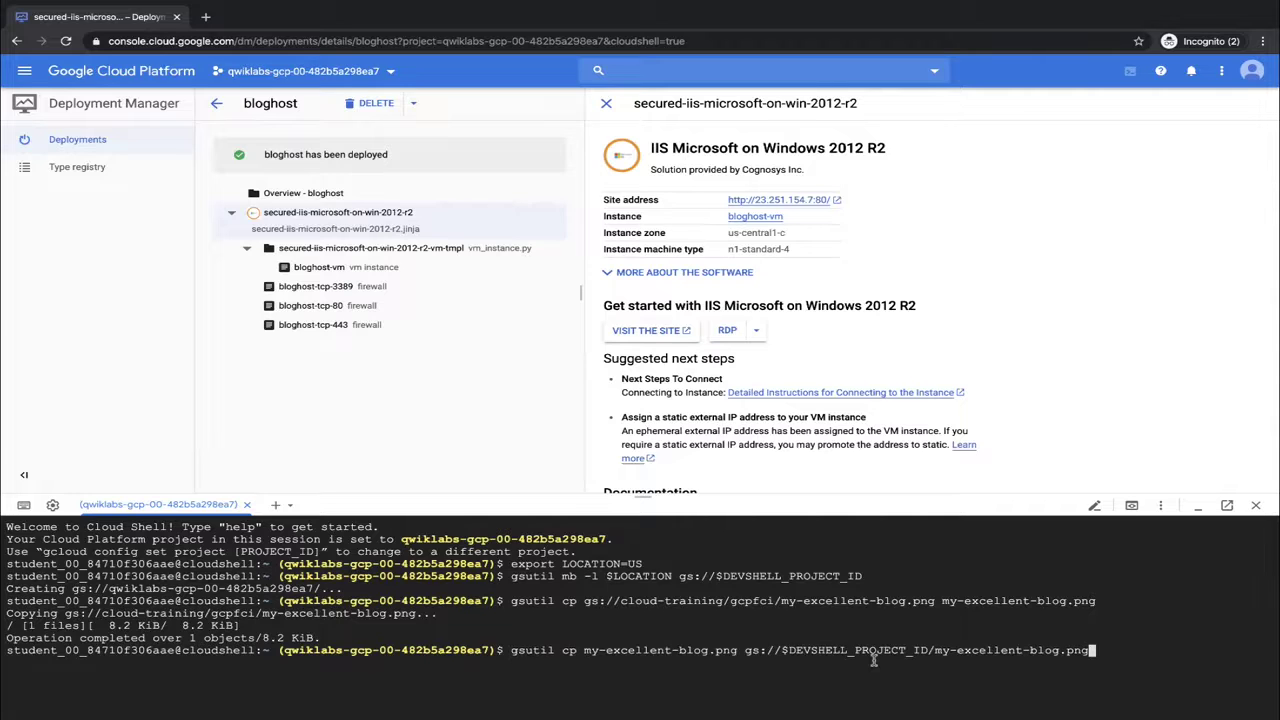
key(Return)
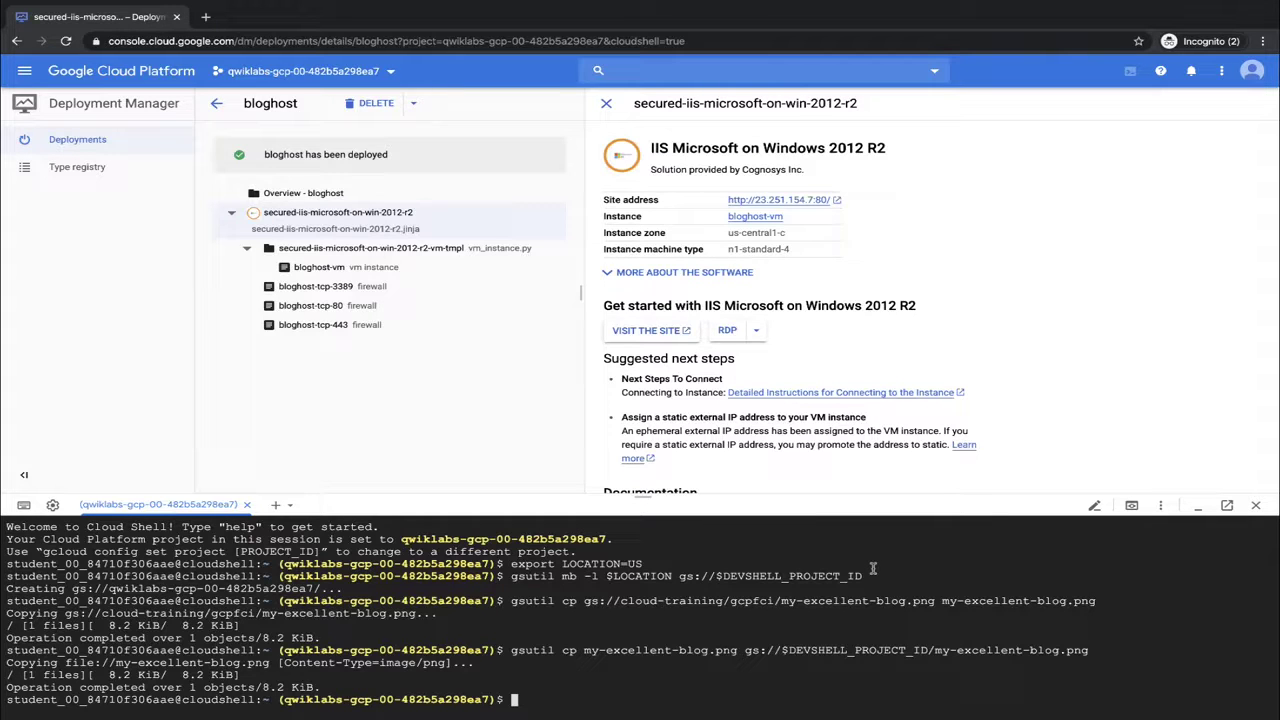
text(gsutil acl ch -u allUsers:R gs://$DEVSHELL_PROJECT_ID/my-excellent-blog.png)
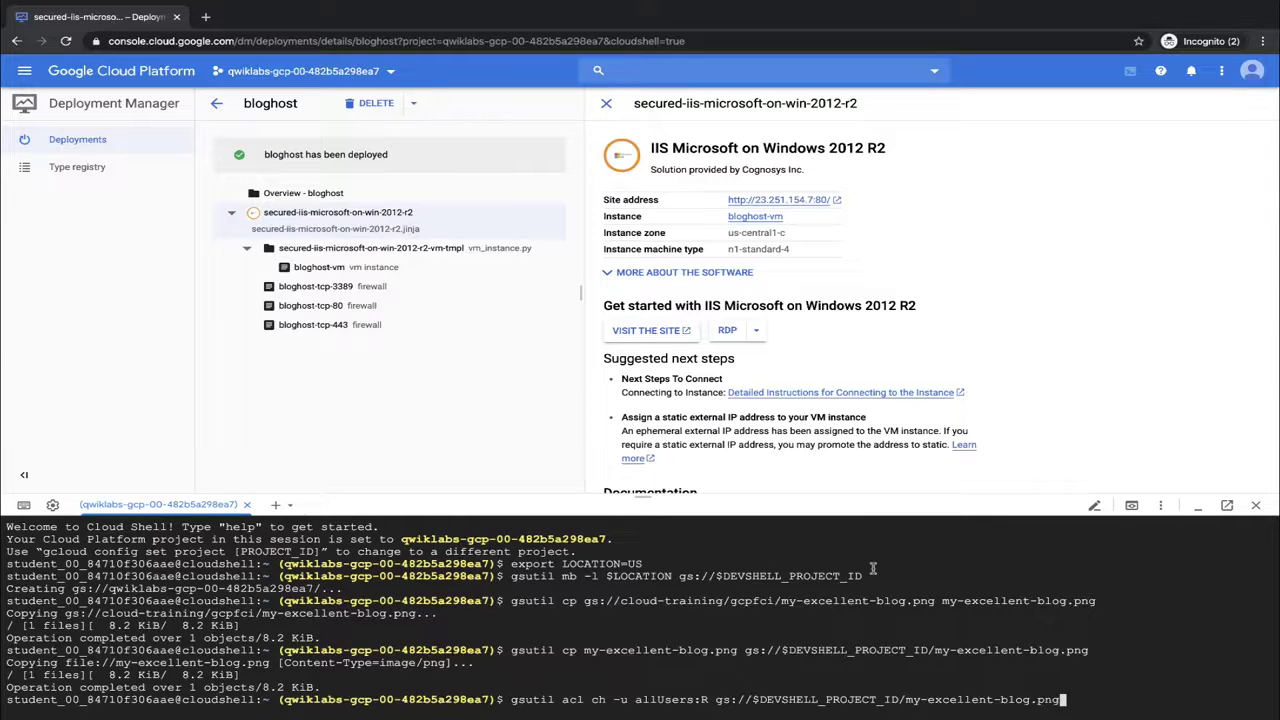
key(Return)
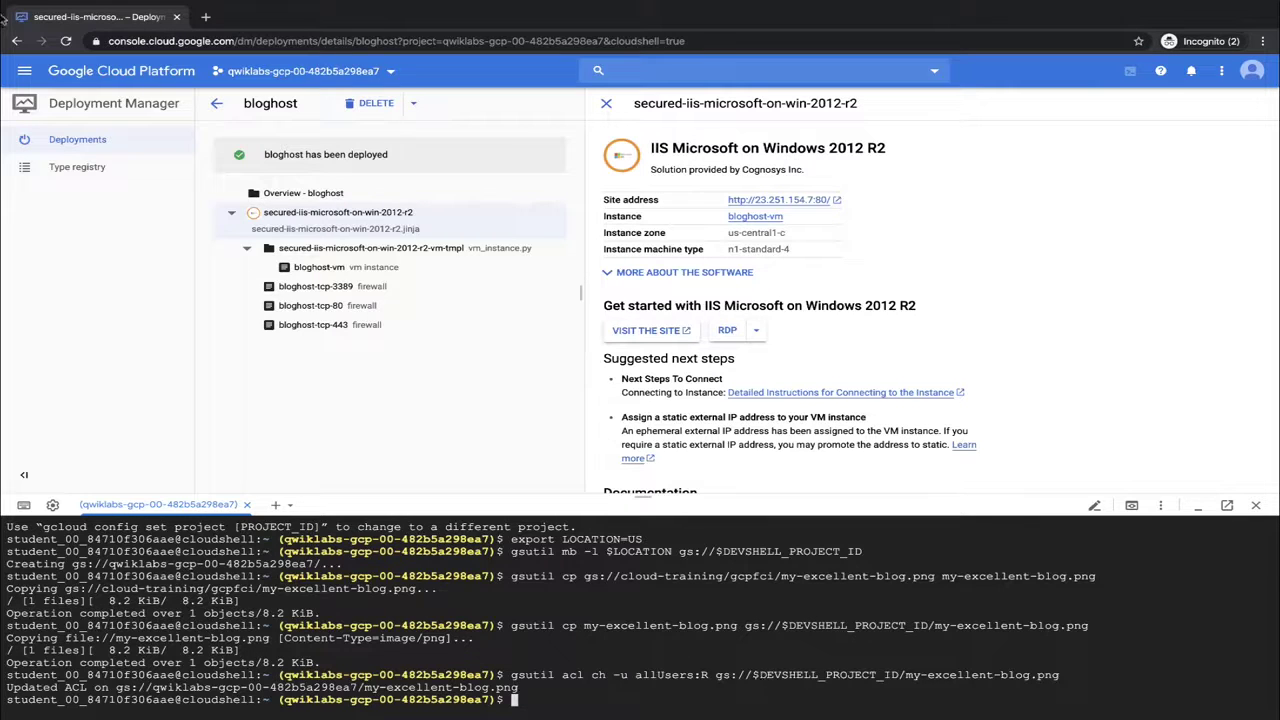
View the project bucket in Storage Browser showing the public my-excellent-blog.png, then close Cloud Shell
click(24, 71)
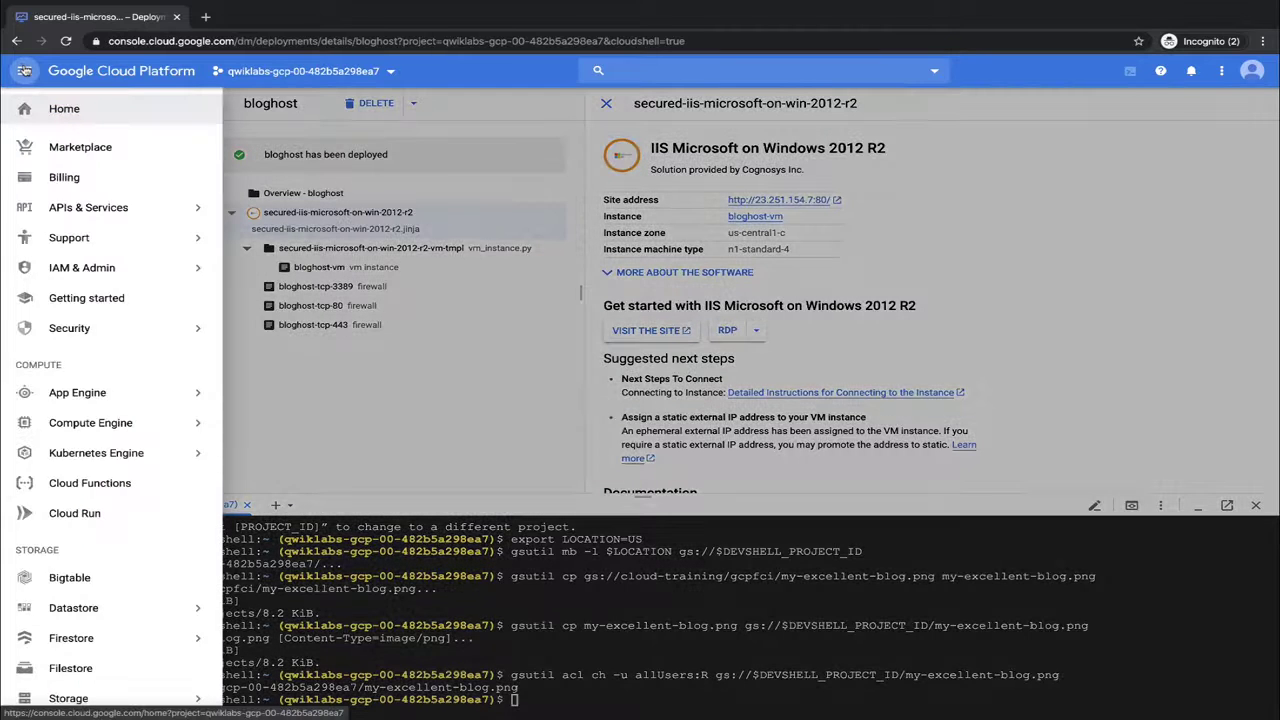
scroll(80, 420, down, 3)
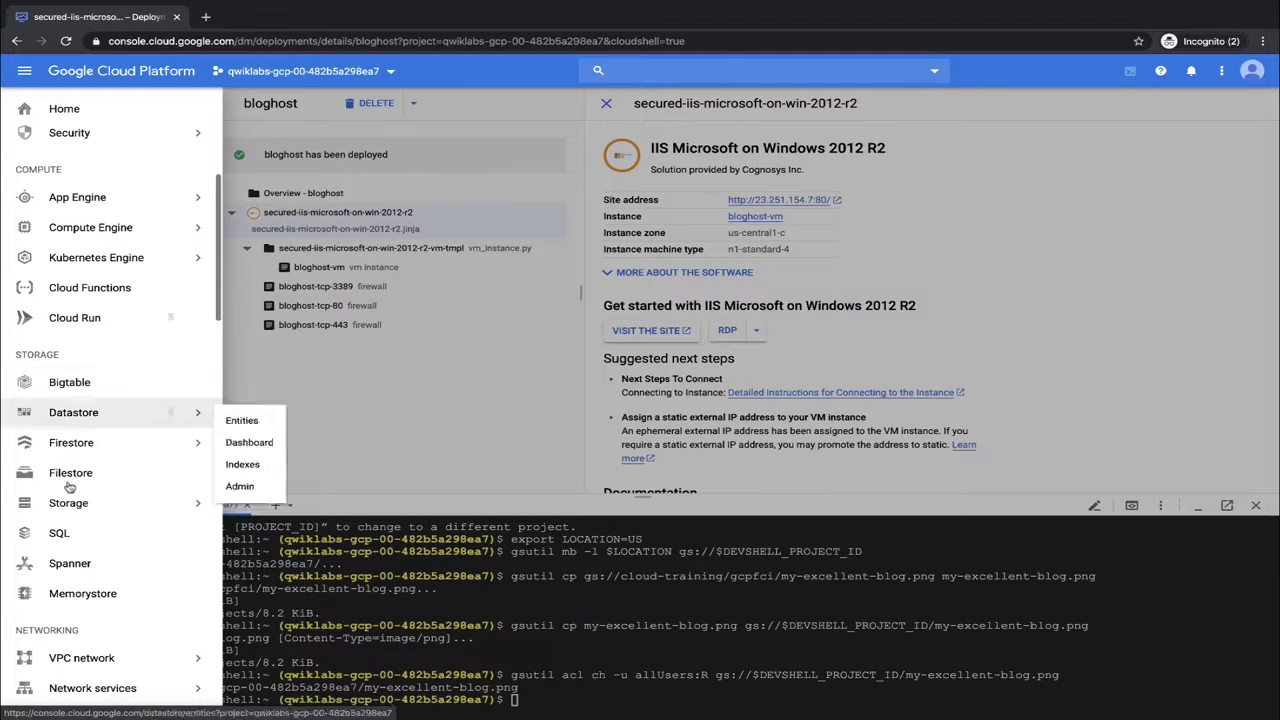
mouse_move(79, 507)
click(238, 511)
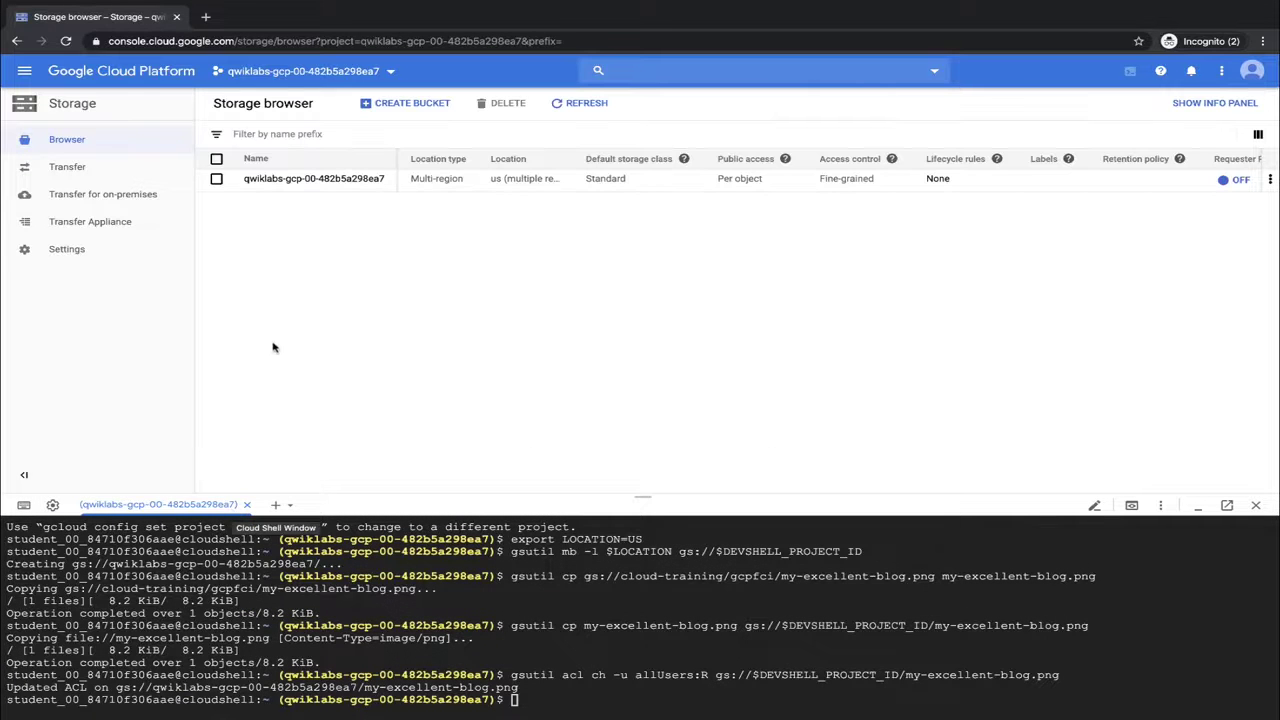
click(280, 179)
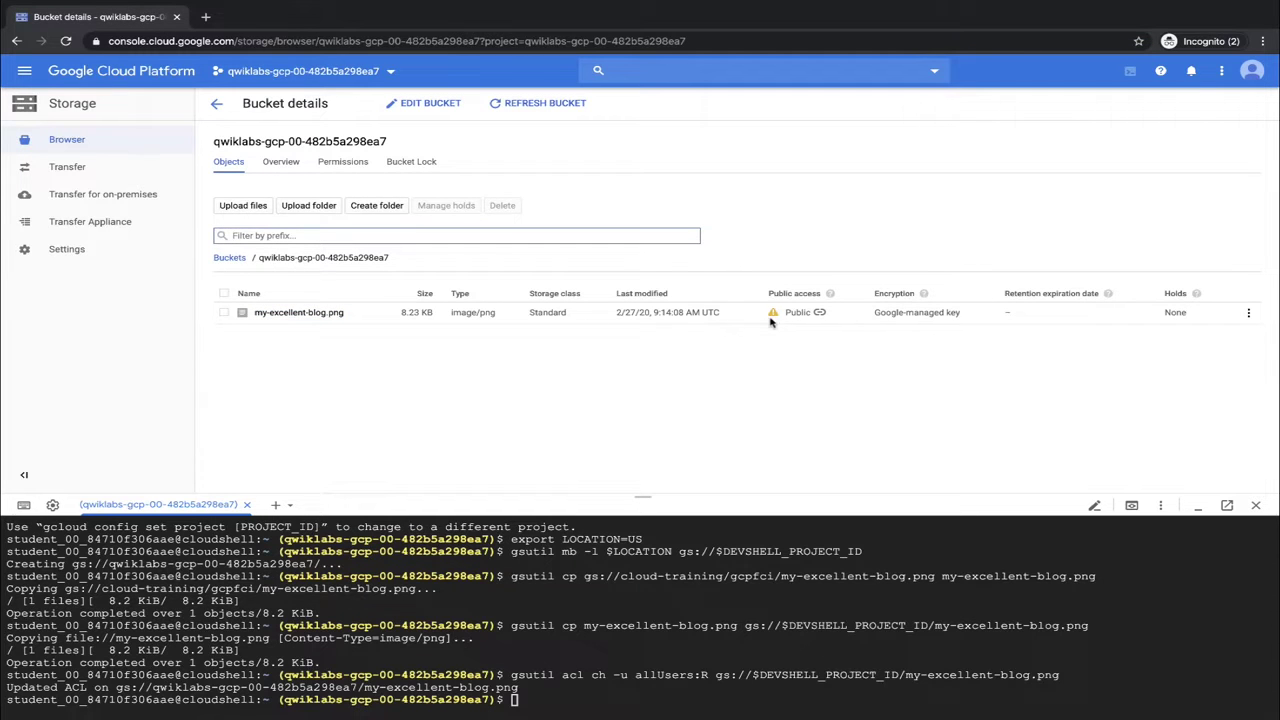
mouse_move(797, 316)
click(1257, 508)
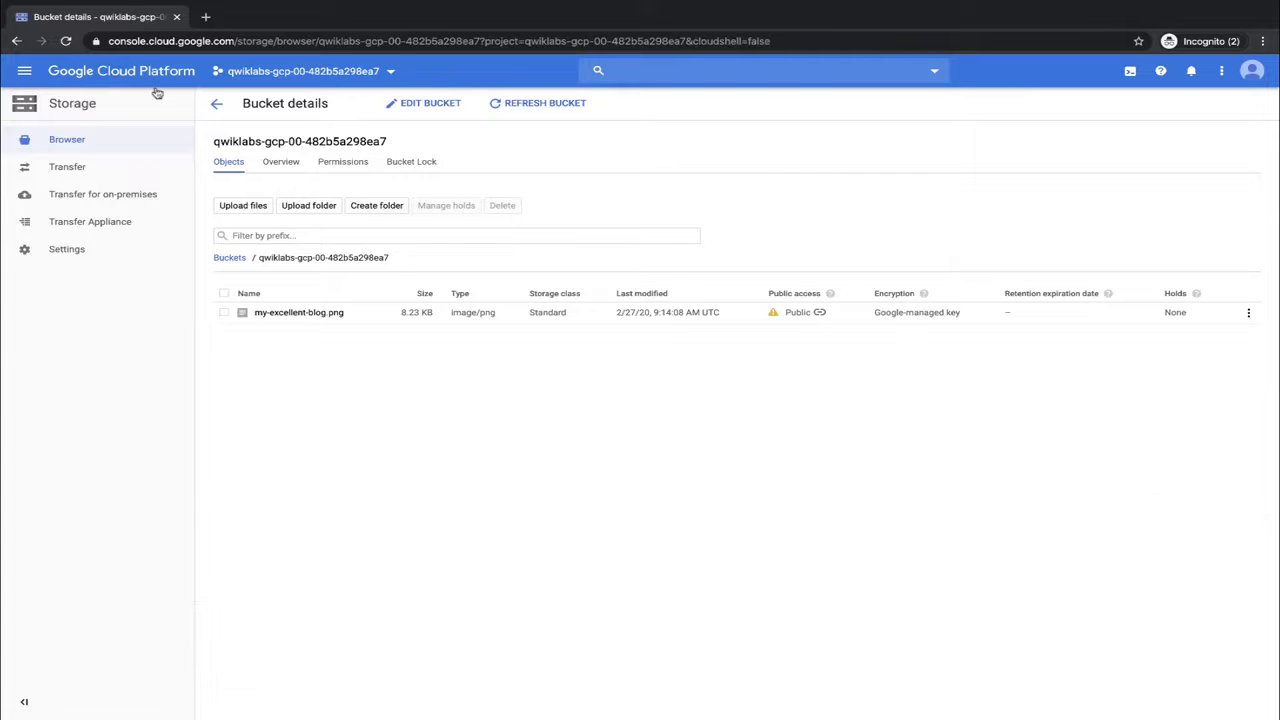
From the SQL page, begin a new instance with SQL Server 2017 Standard as the engine
click(24, 70)
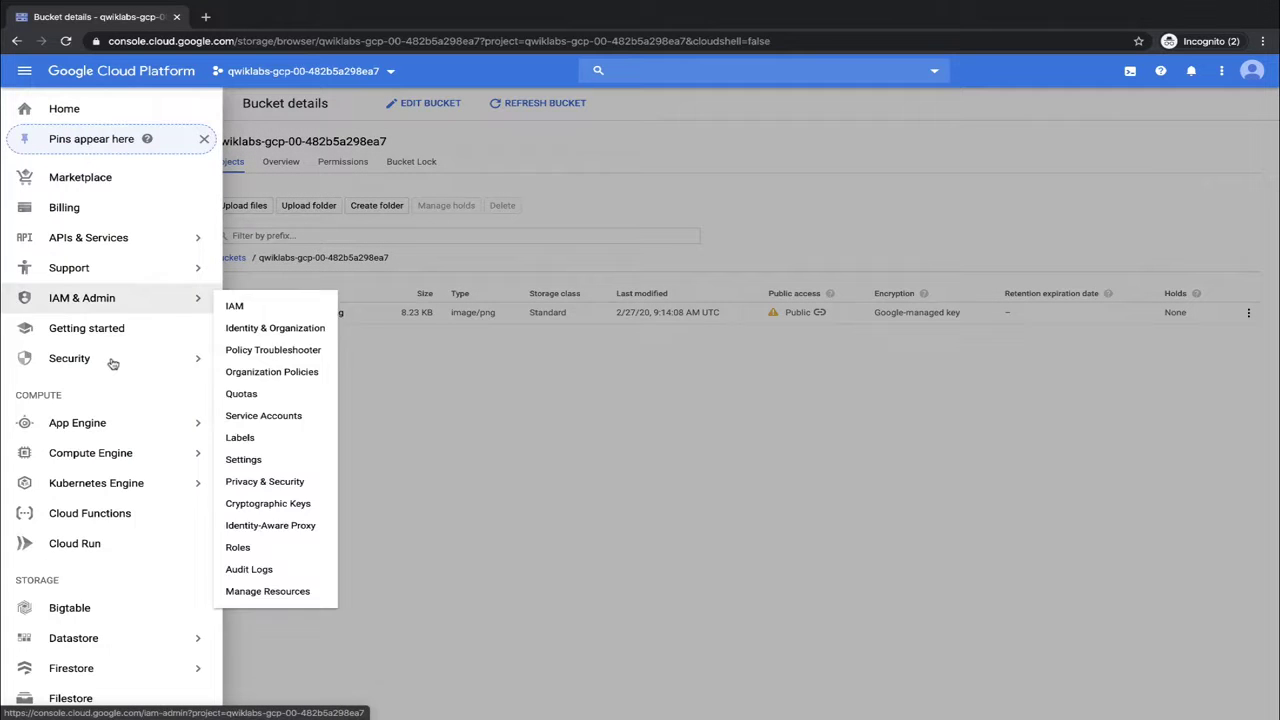
scroll(113, 363, down, 1)
scroll(113, 363, down, 3)
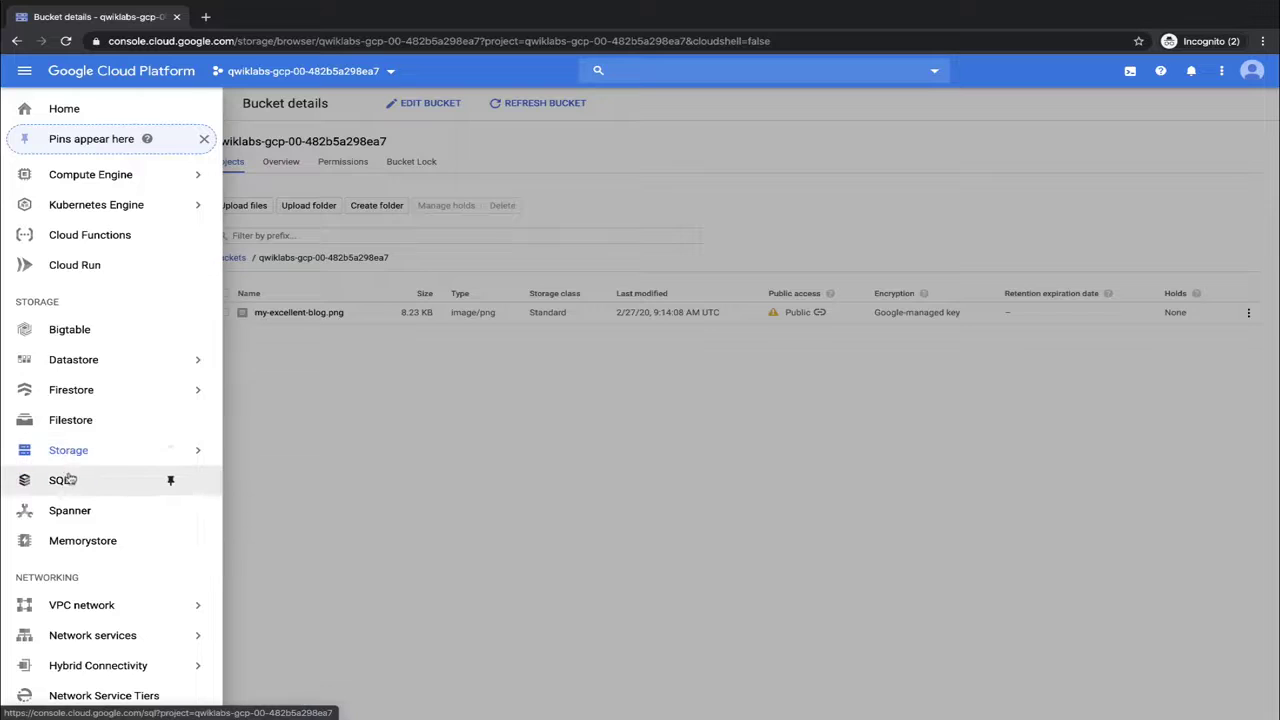
click(62, 480)
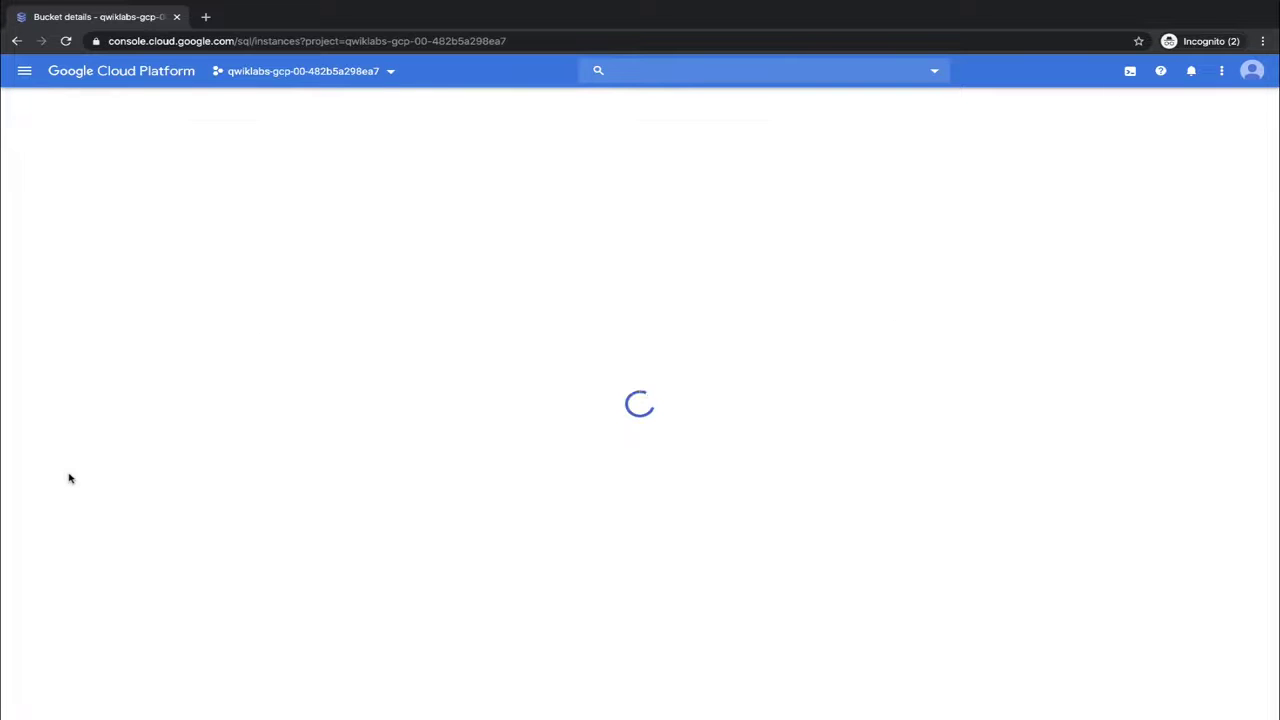
click(486, 311)
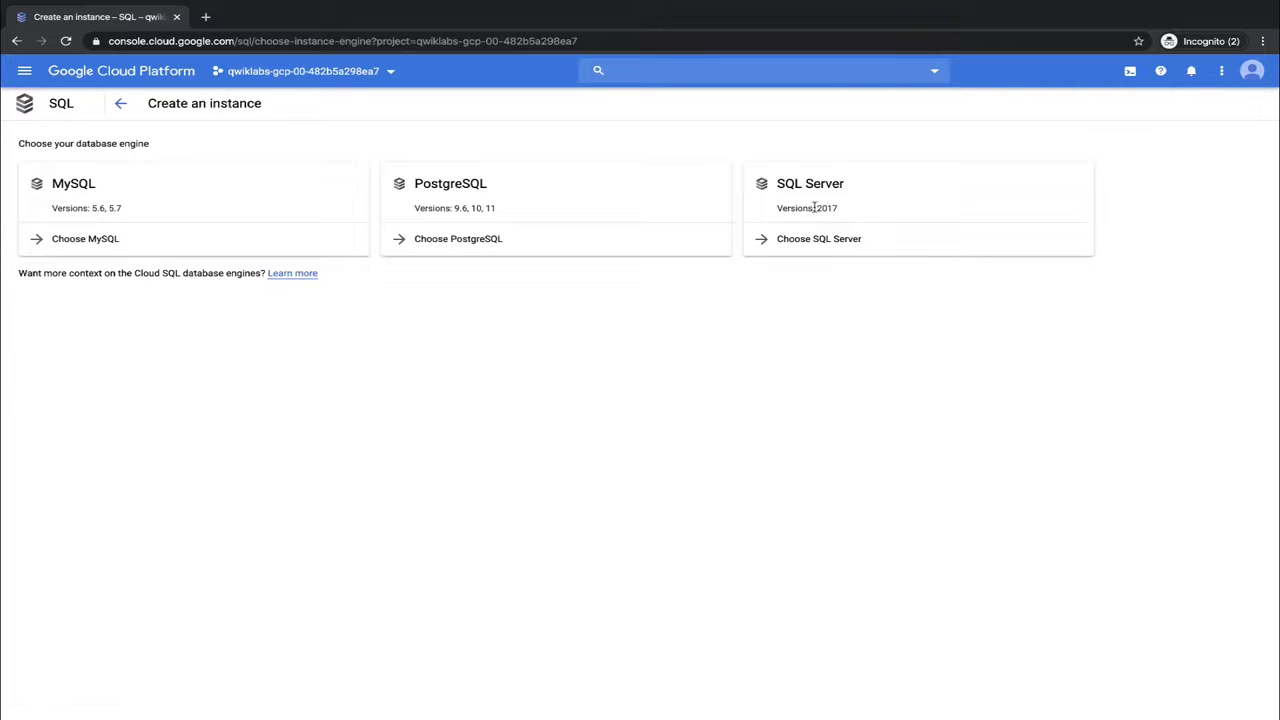
click(828, 245)
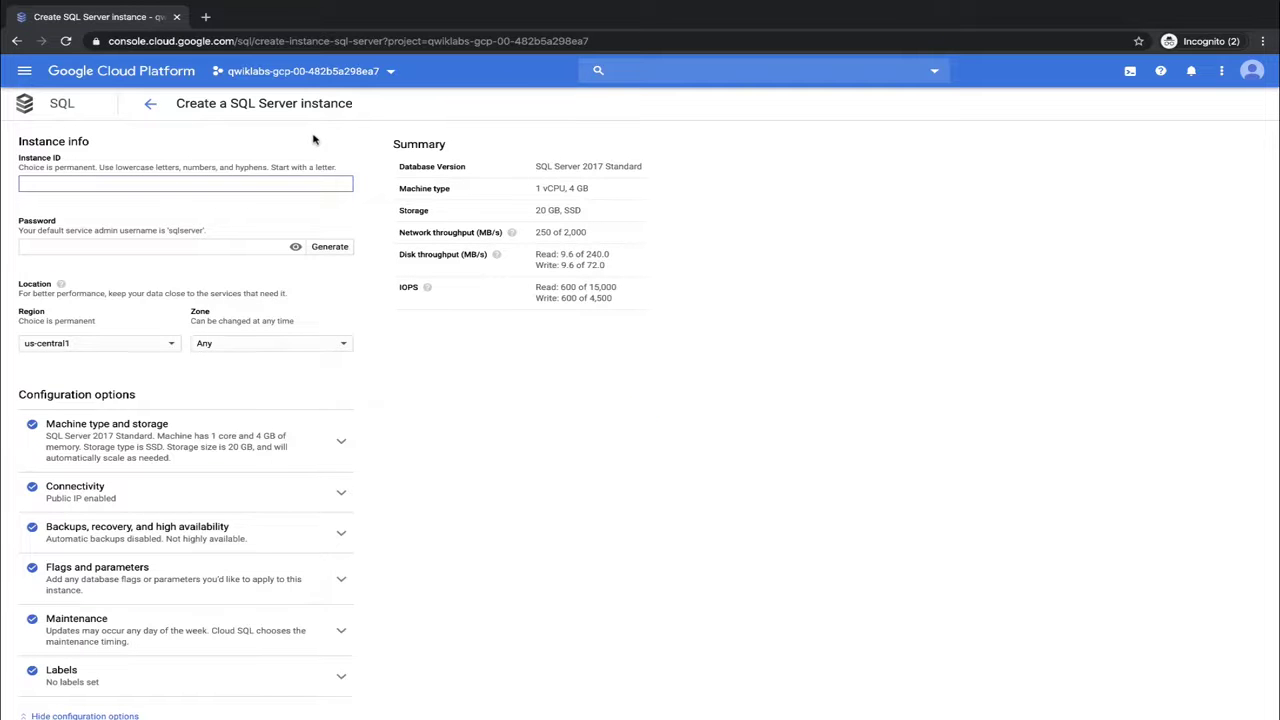
Name the SQL Server instance 'blog-db', set its admin password, and create it
text(blog-db)
click(238, 250)
text(password)
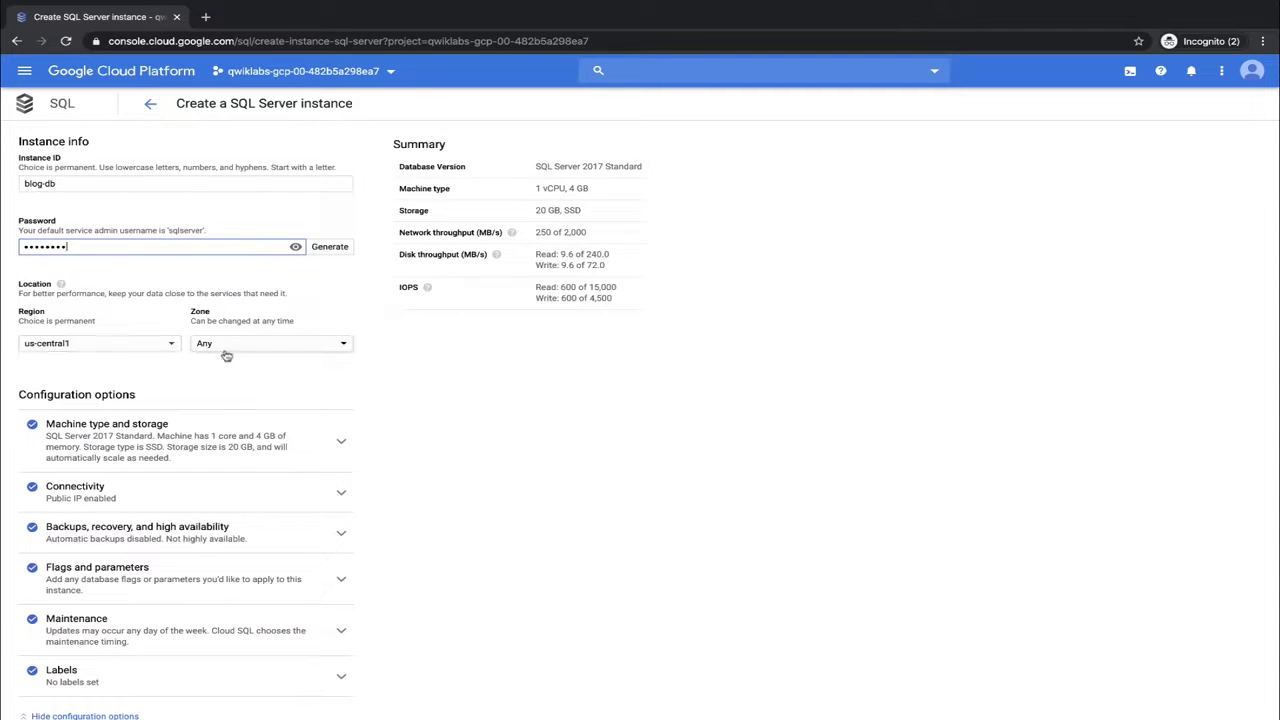
scroll(128, 549, down, 1)
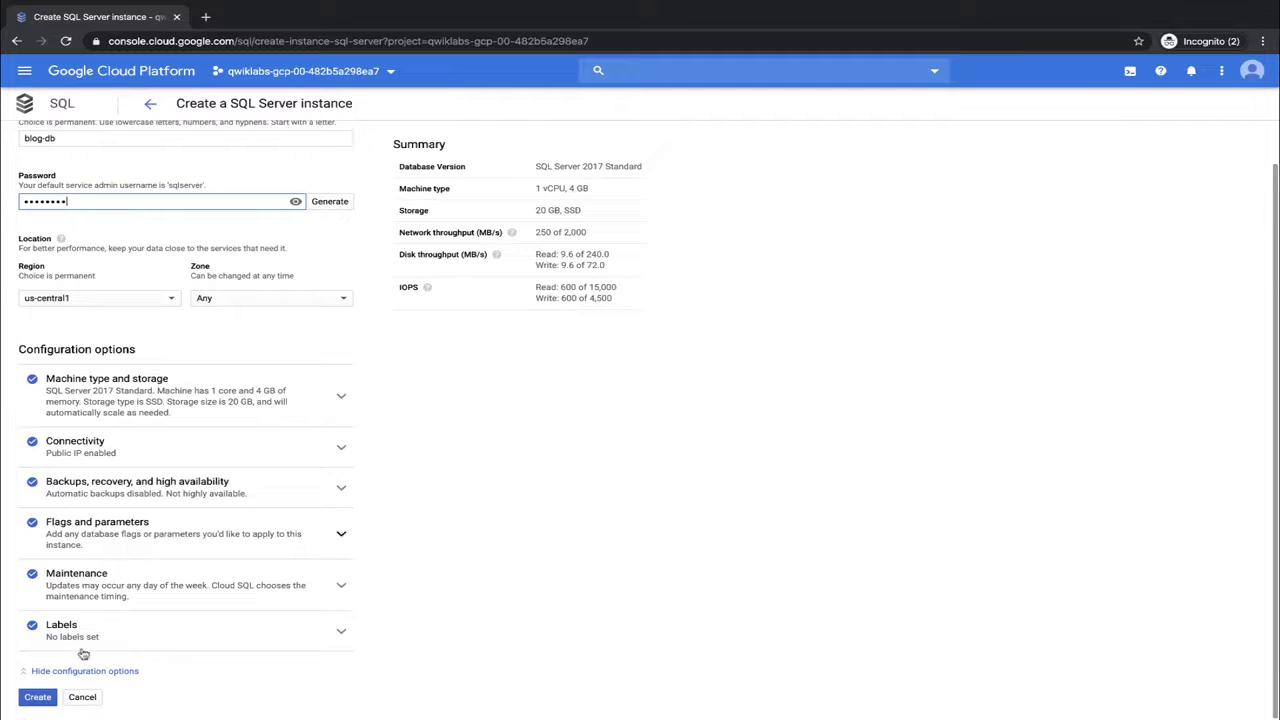
click(37, 698)
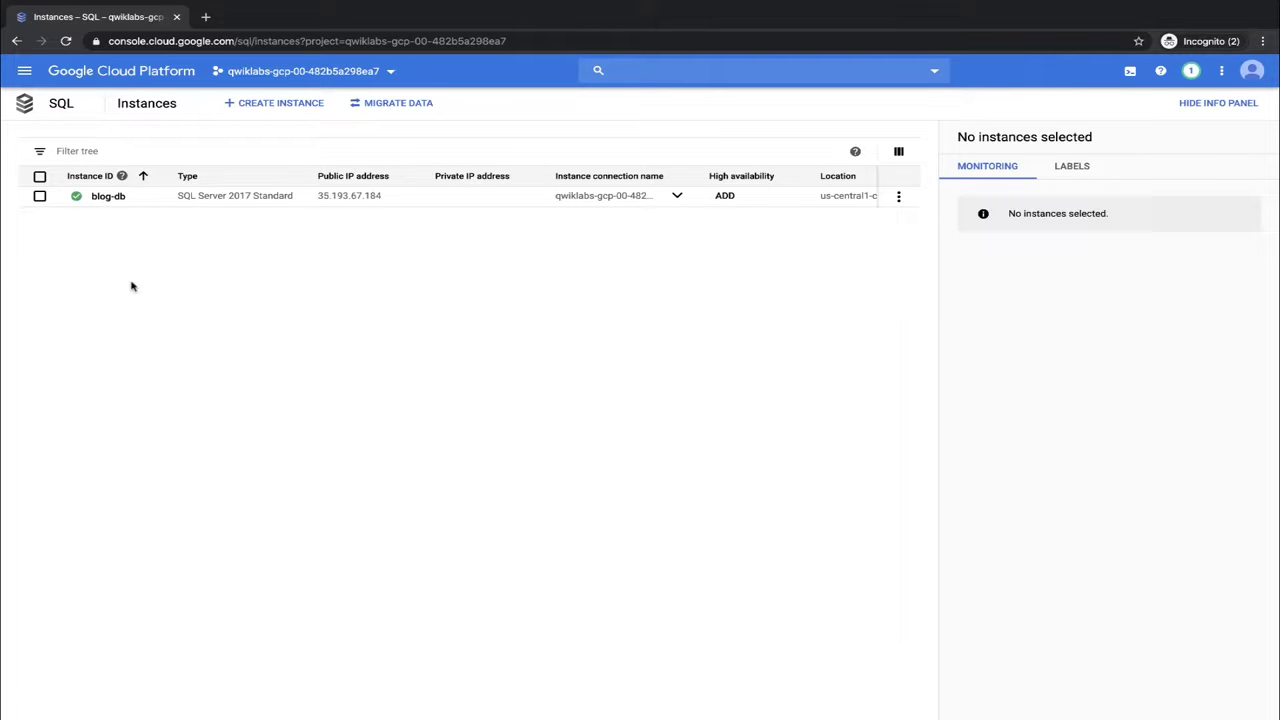
On blog-db's Users page, create the user account blogdbuser with a password
click(108, 196)
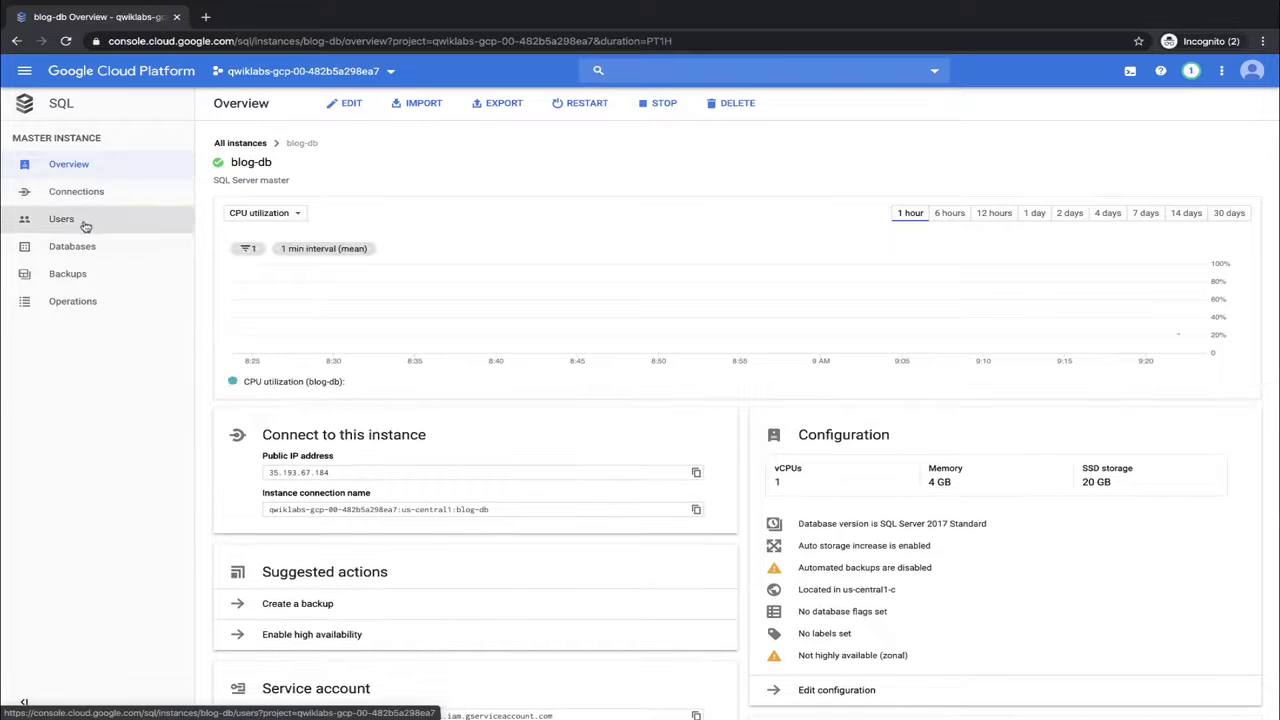
click(86, 224)
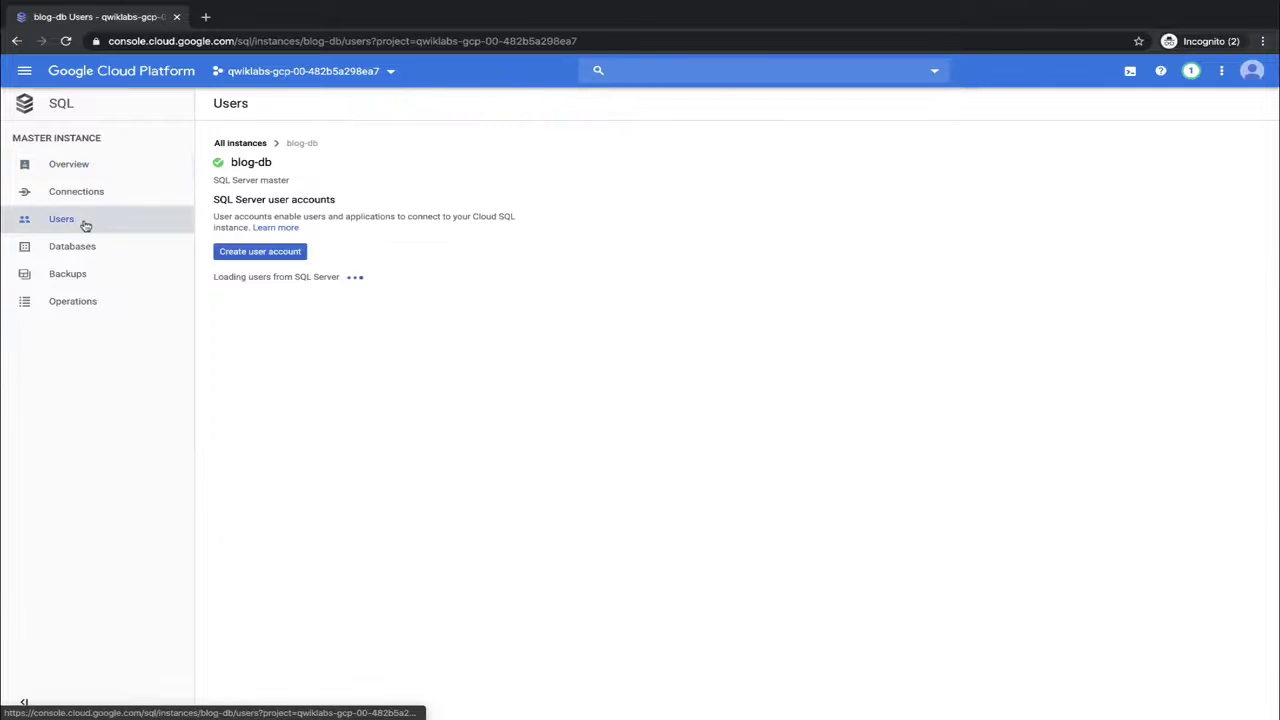
click(237, 252)
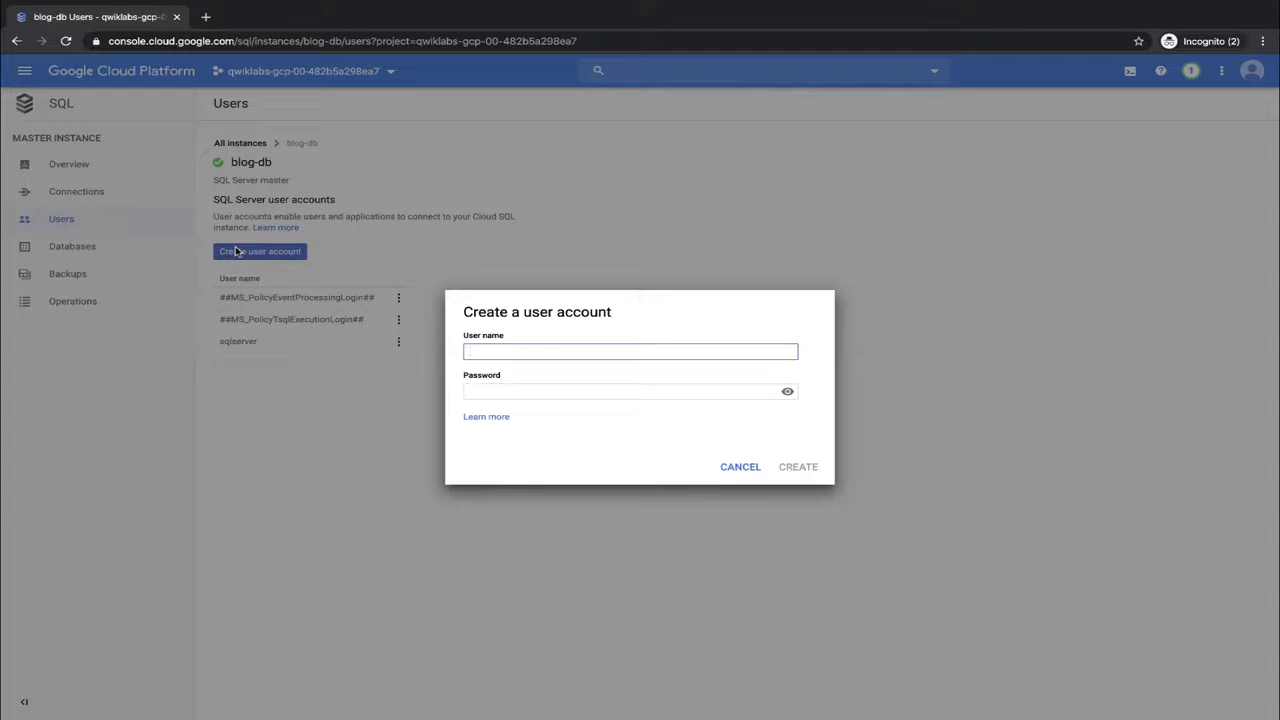
text(blog)
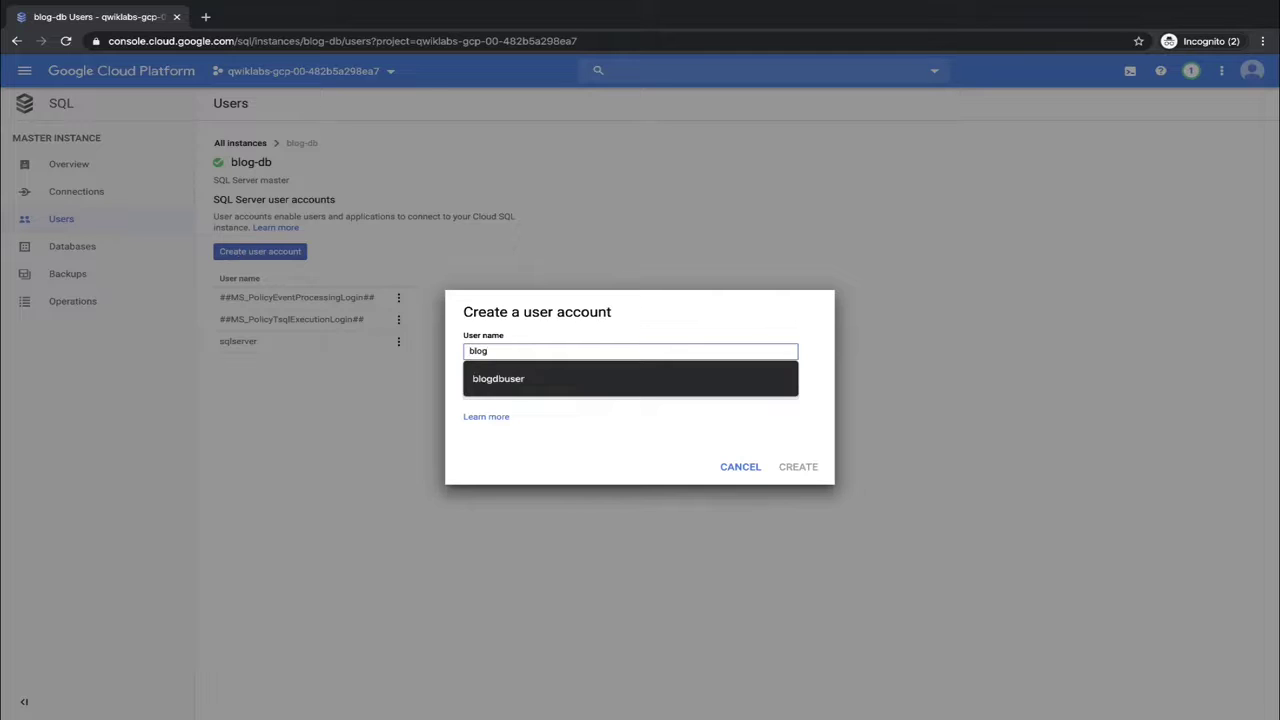
key(Down)
key(Tab)
text(password)
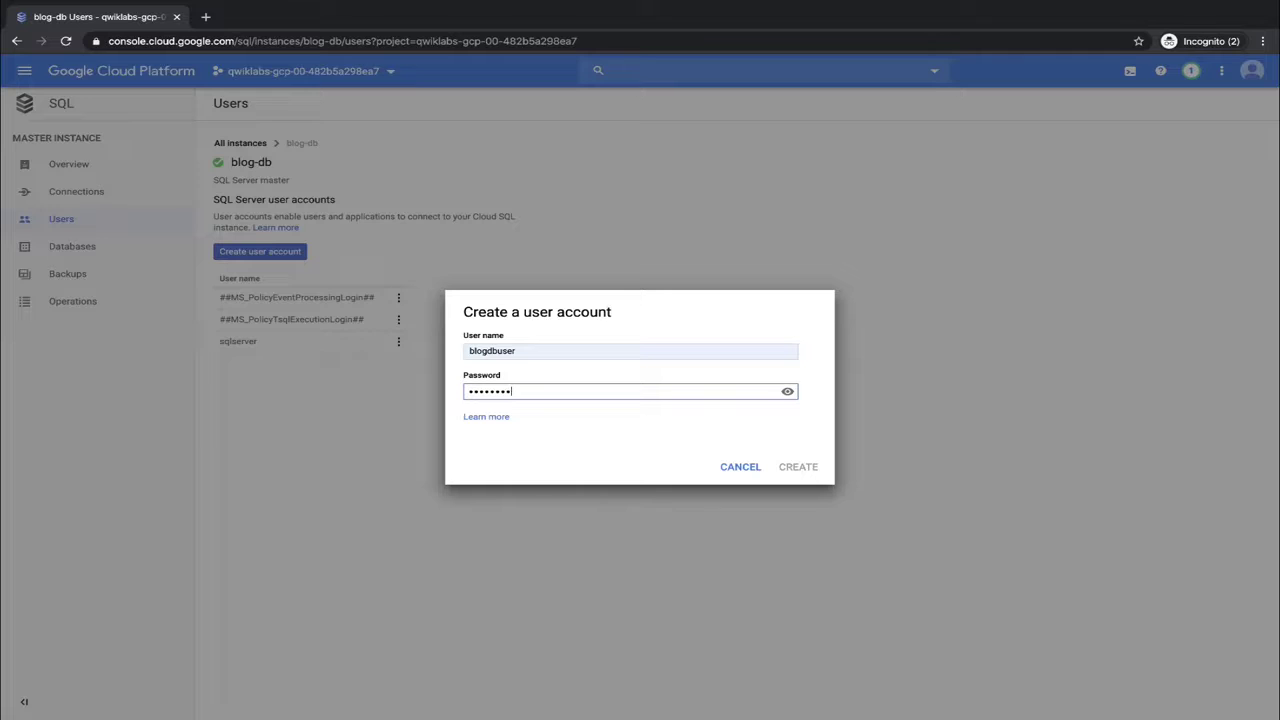
click(798, 466)
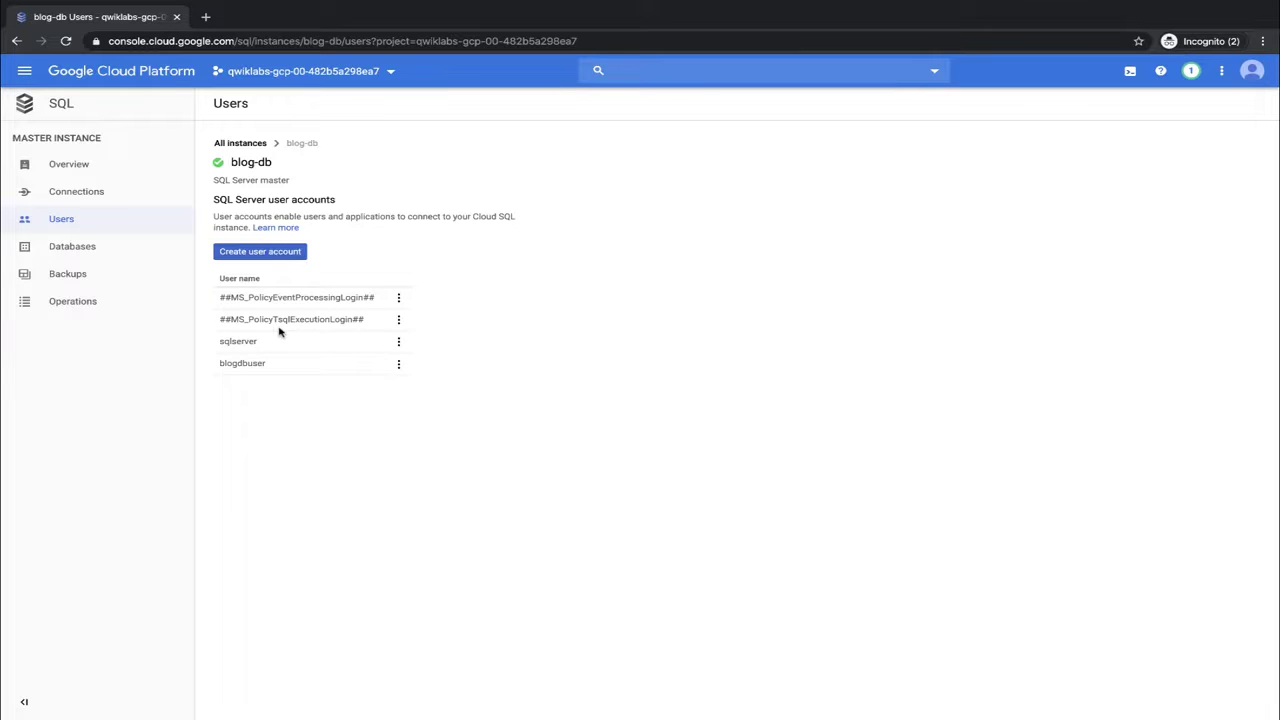
click(94, 192)
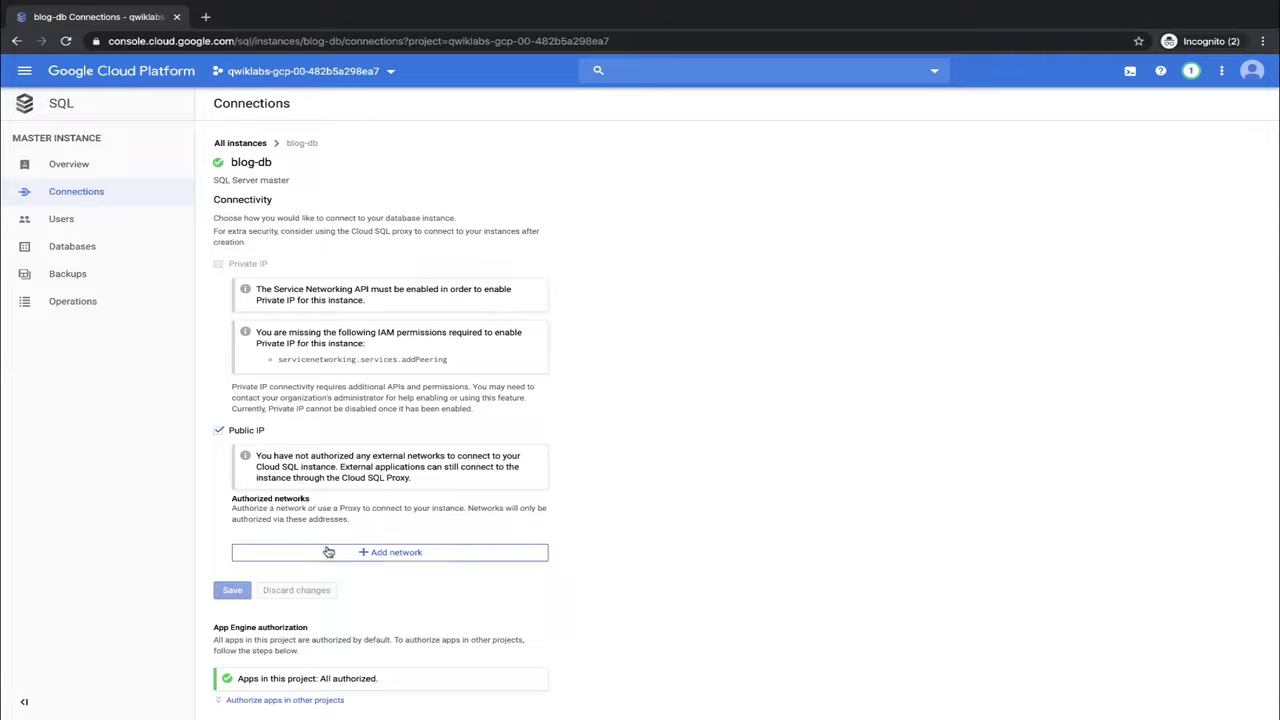
Authorize the network 'web front end' at 23.251.154.7/32 on blog-db and save
click(330, 553)
text(web frontend)
key(BackSpace)
key(BackSpace)
key(BackSpace)
text(end)
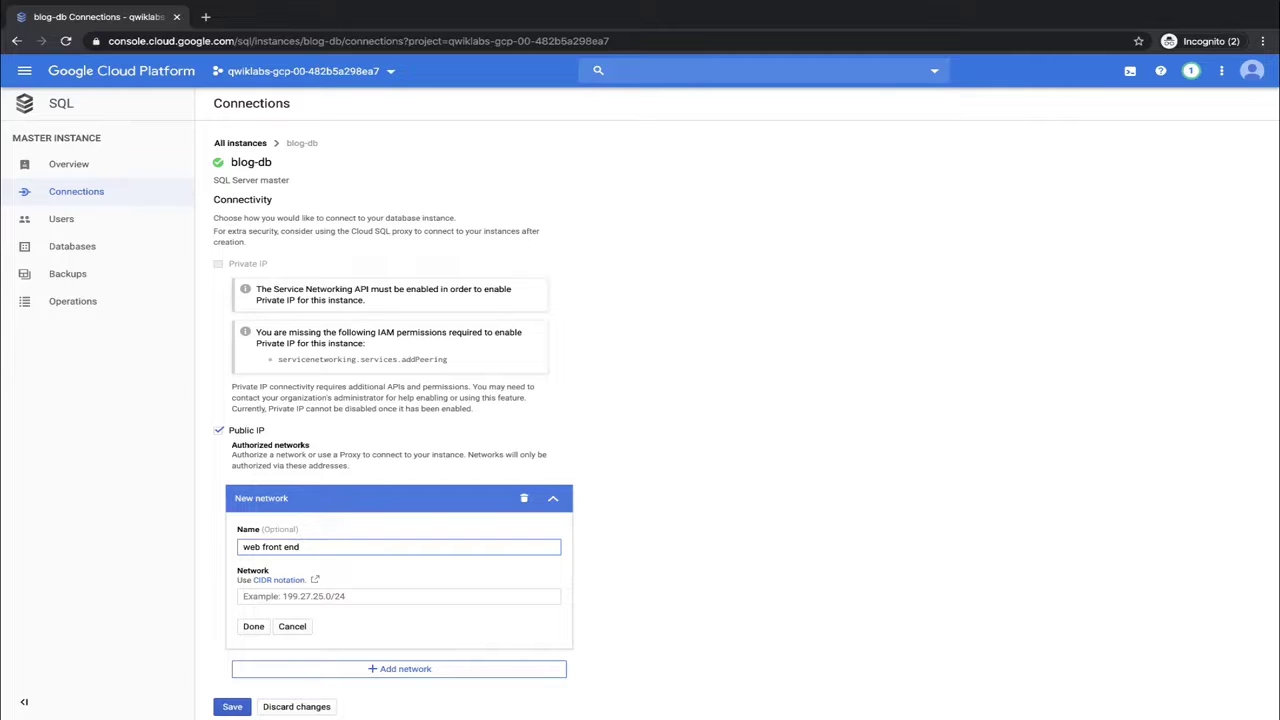
click(275, 597)
text(23.251.154.7)
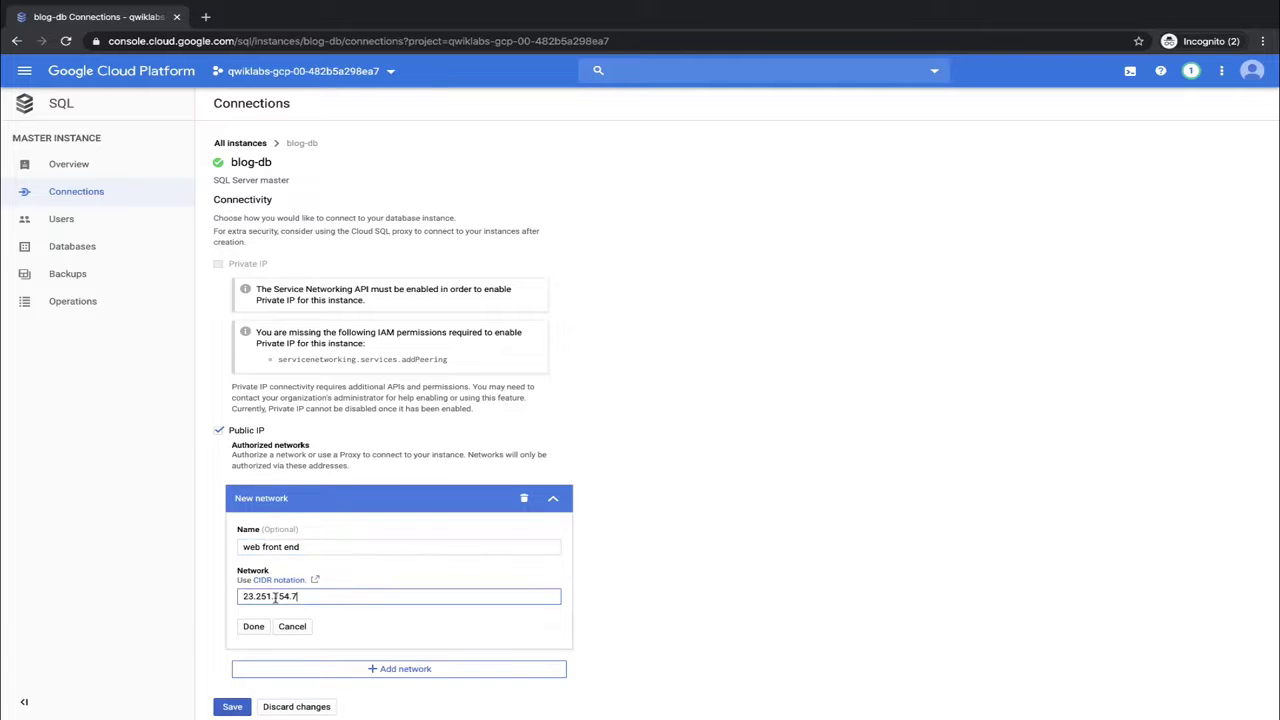
text(/)
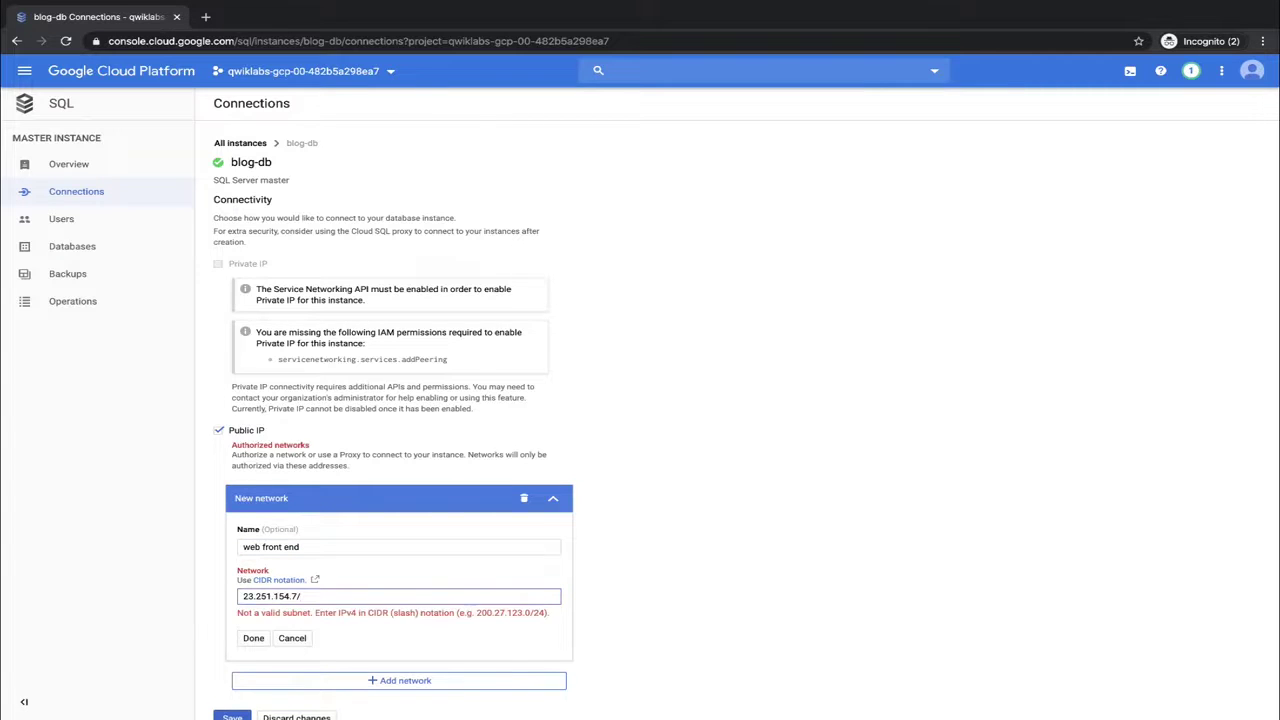
text(32)
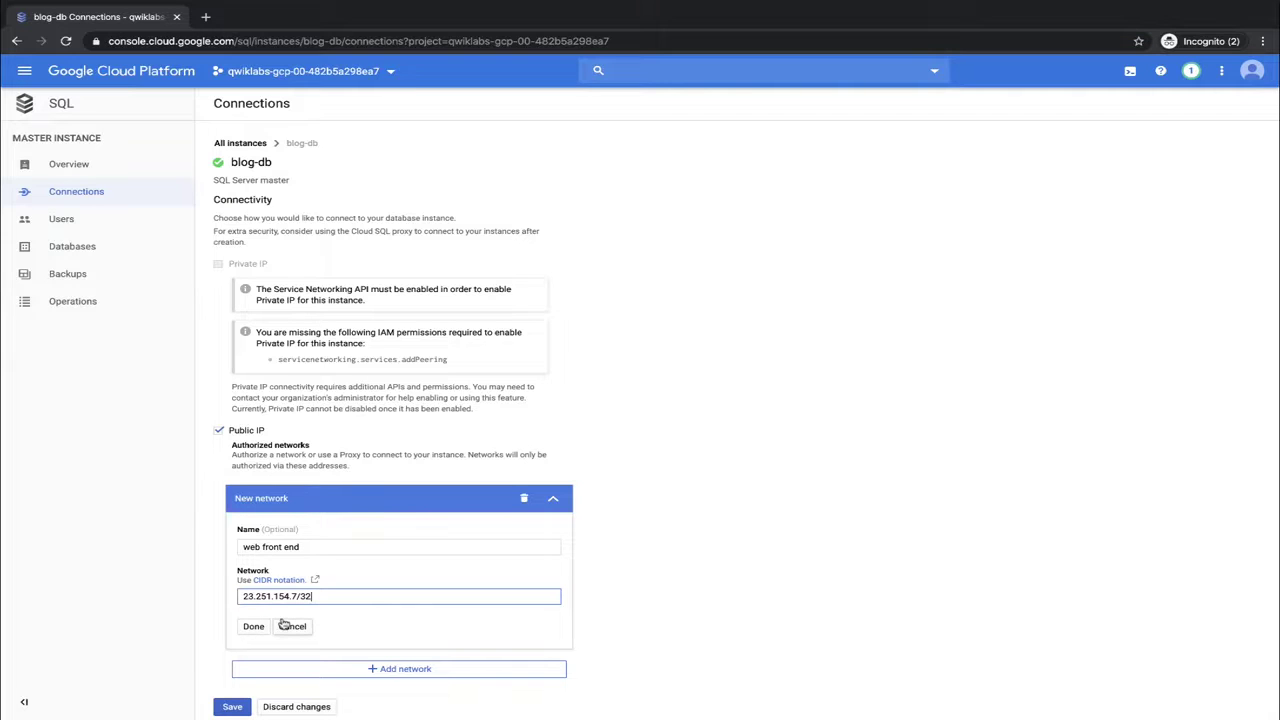
click(253, 630)
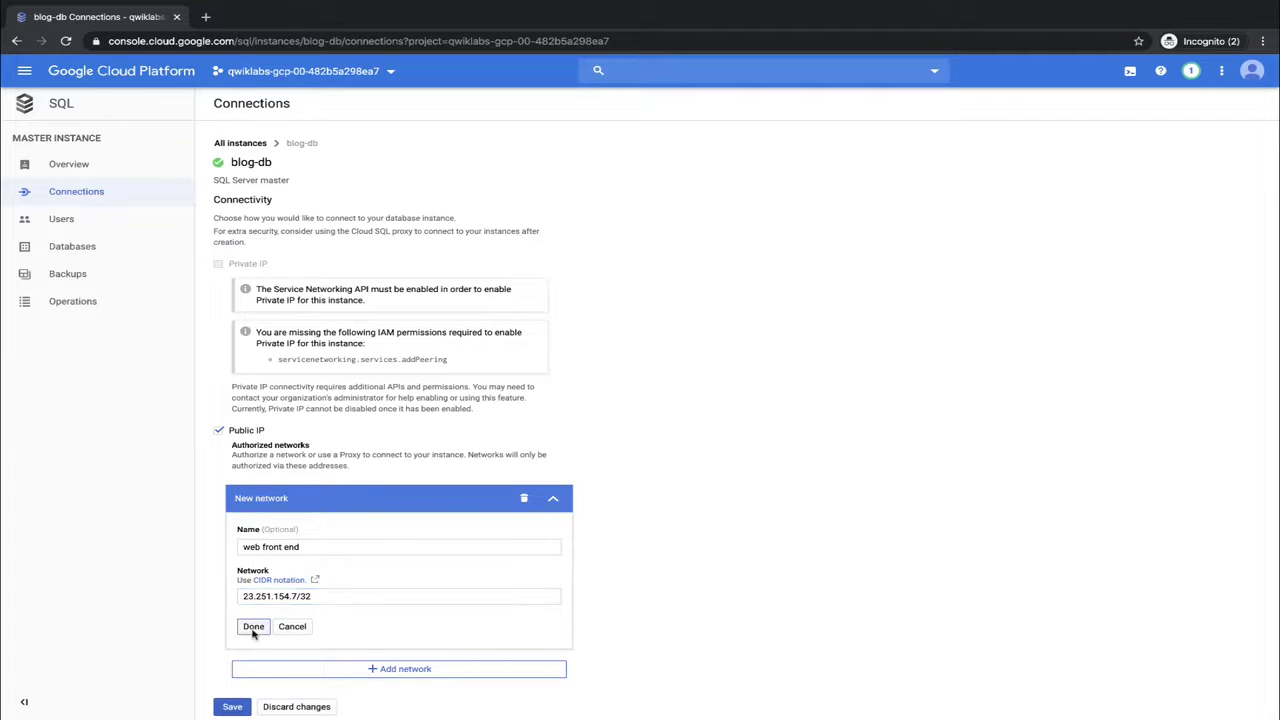
click(232, 565)
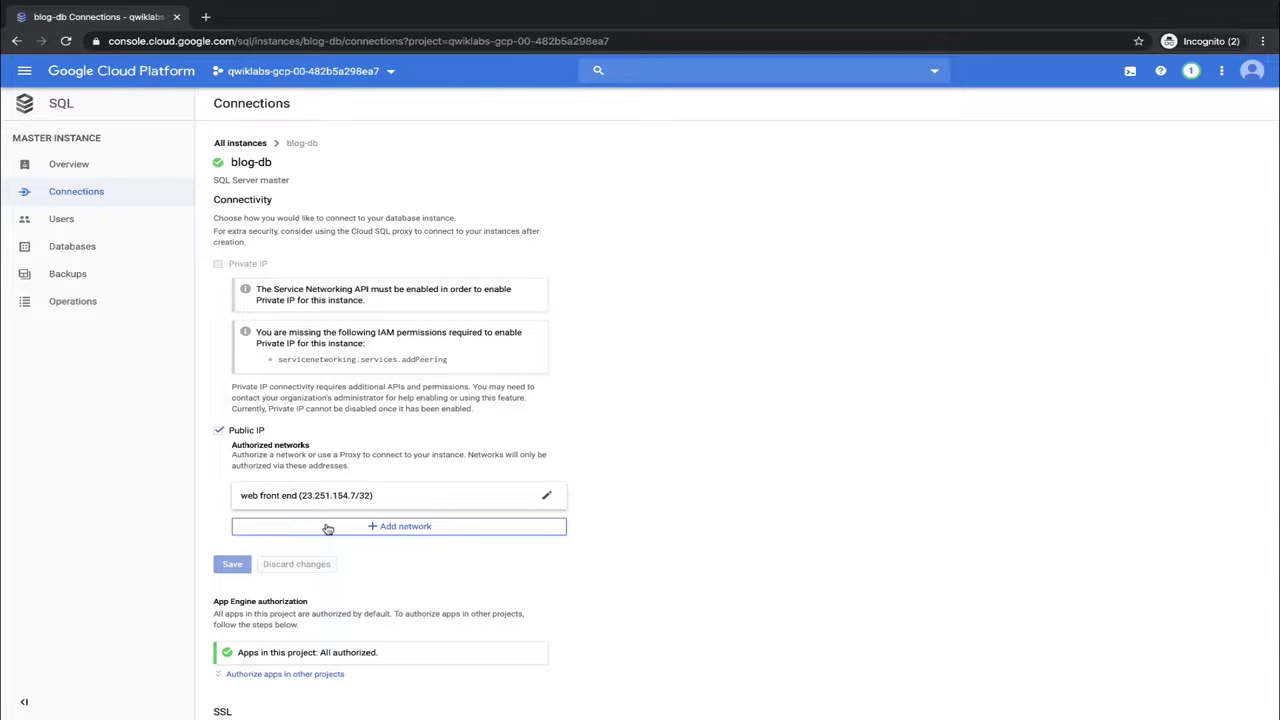
Go to the Compute Engine VM instances page
click(23, 72)
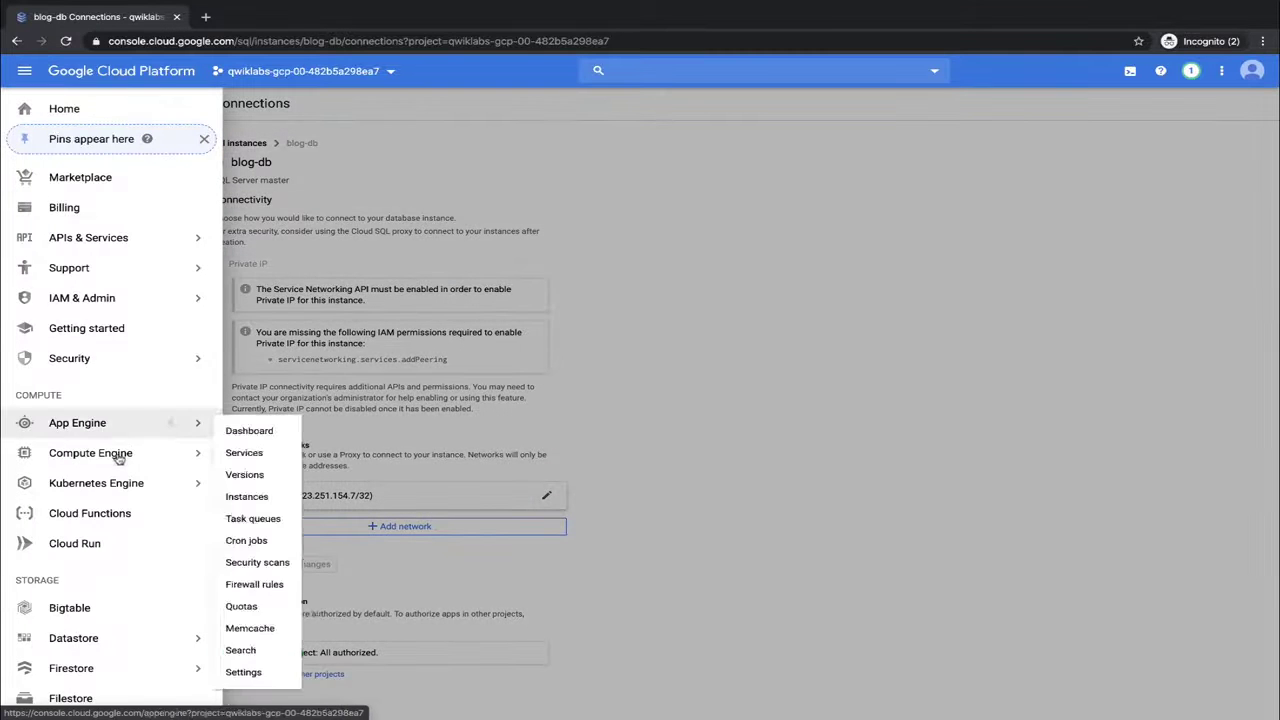
mouse_move(77, 451)
click(260, 121)
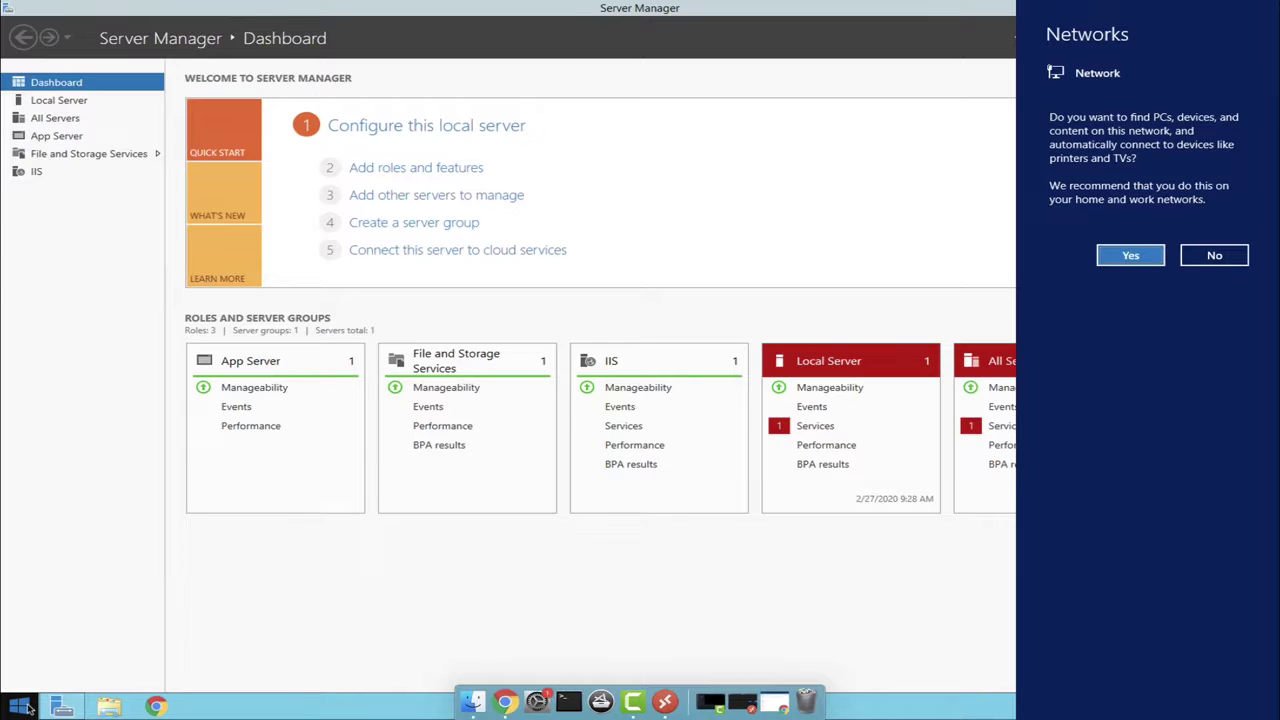
Launch Windows PowerShell as administrator from the Start apps list, approving the UAC prompt
click(18, 707)
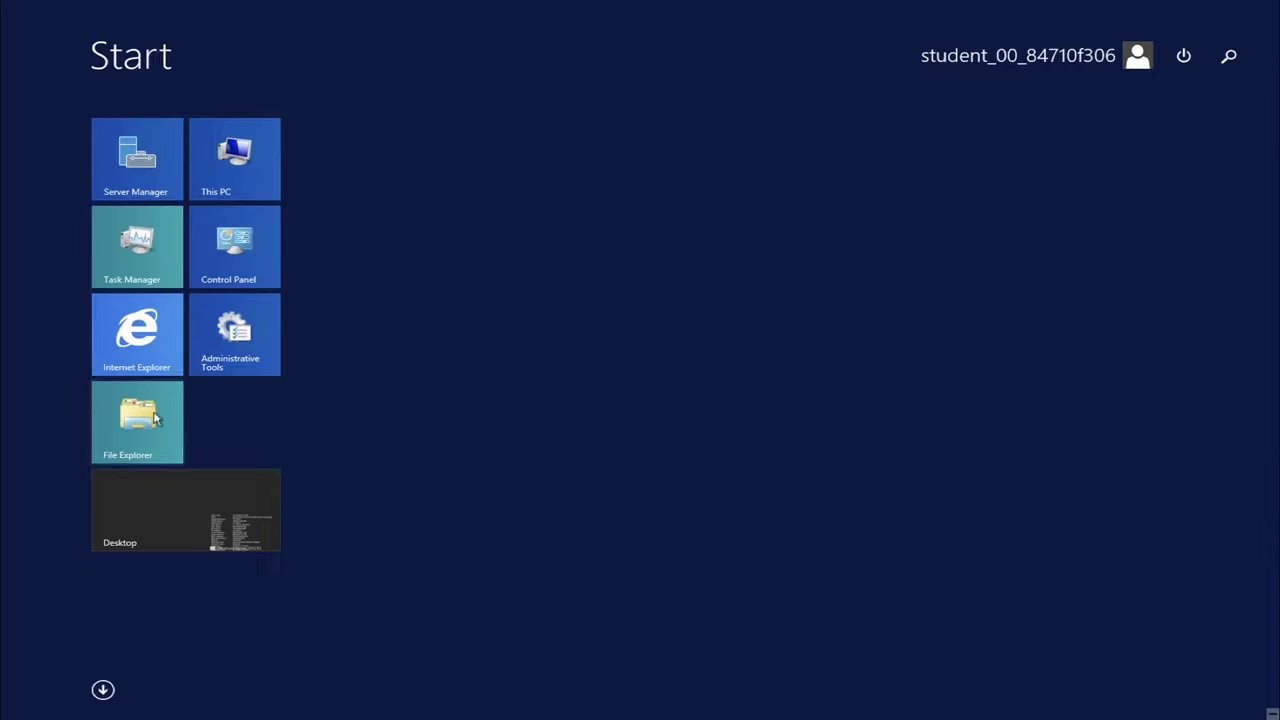
click(103, 689)
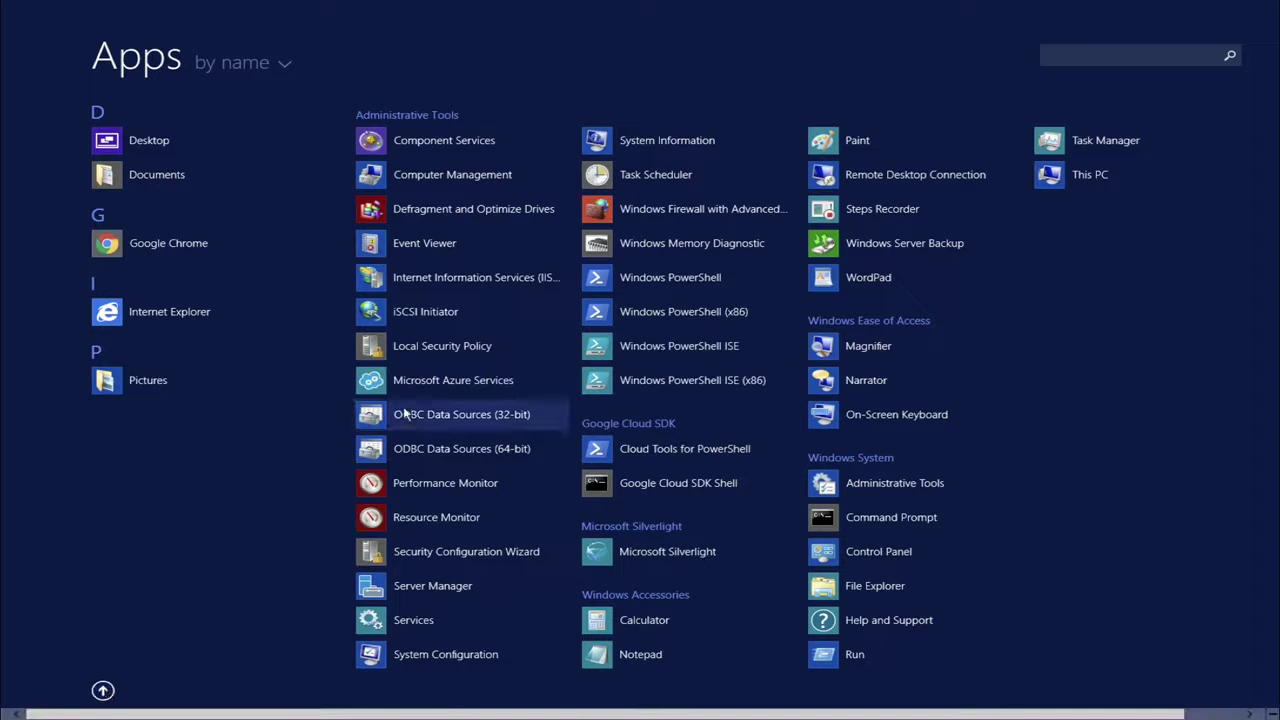
right_click(611, 273)
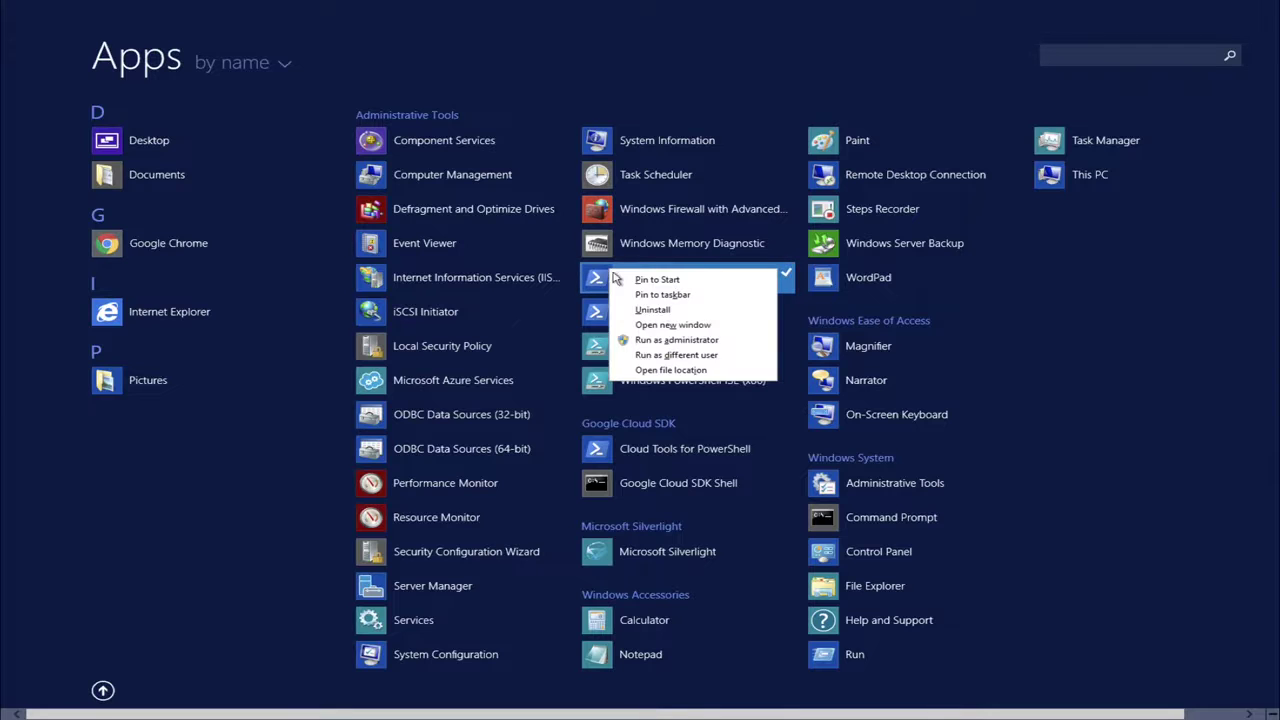
click(642, 340)
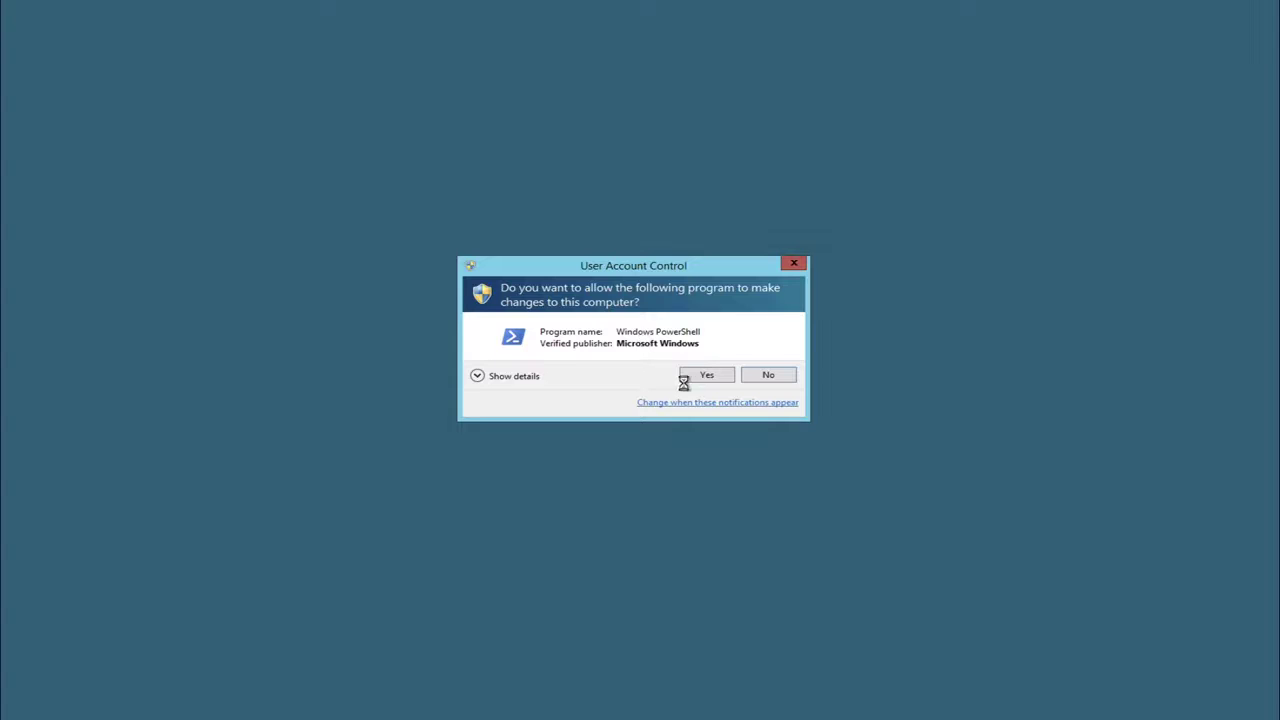
click(706, 375)
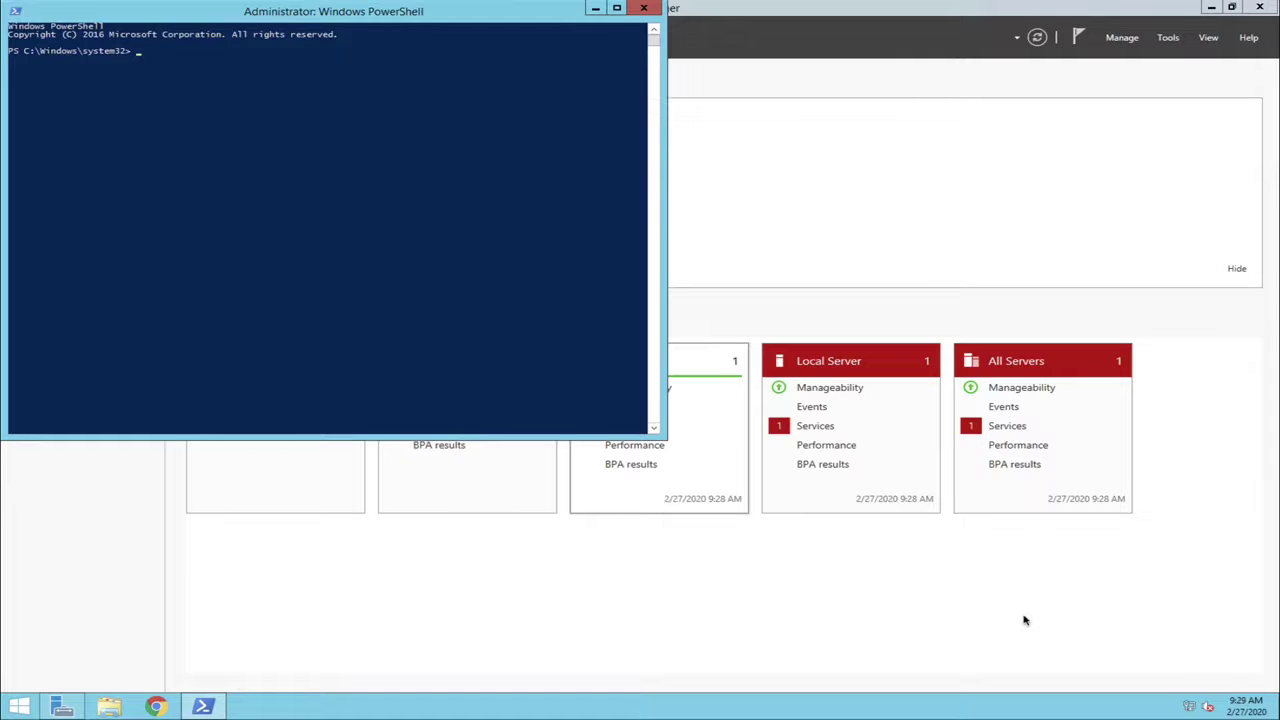
Run the pasted Chocolatey install script, then run choco install -y webpi in PowerShell
right_click(148, 54)
key(Return)
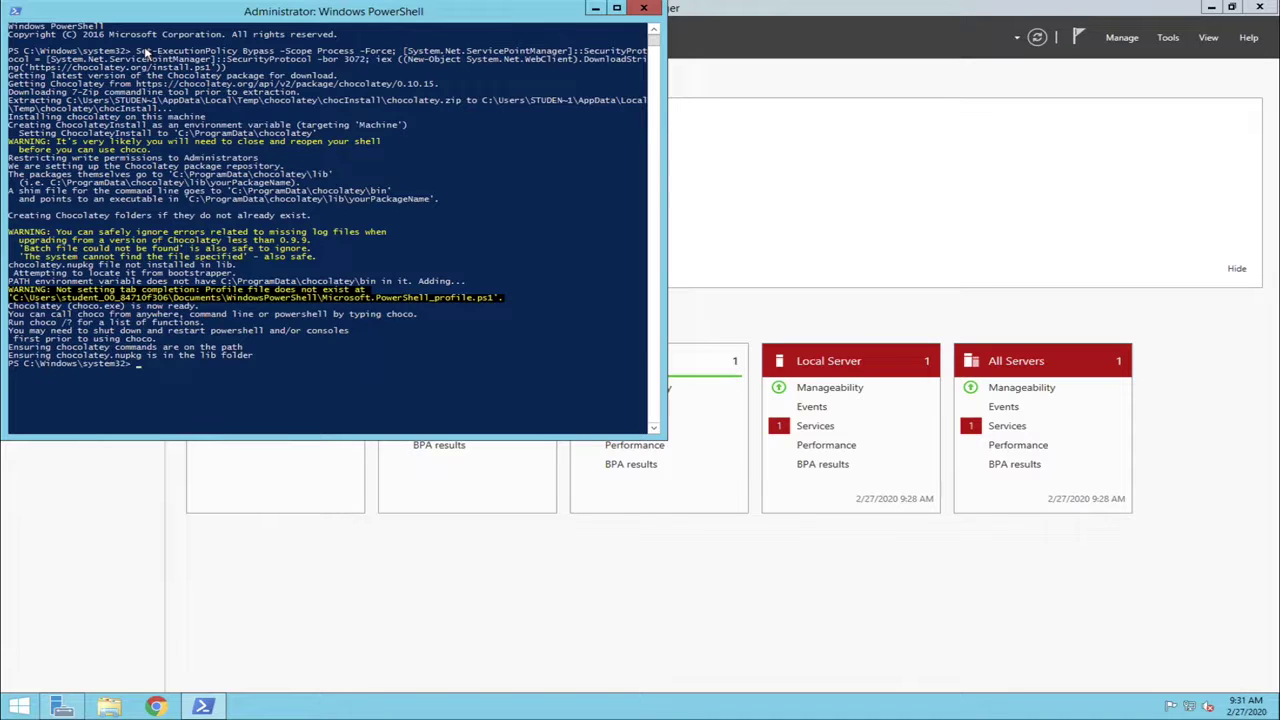
right_click(145, 368)
key(Return)
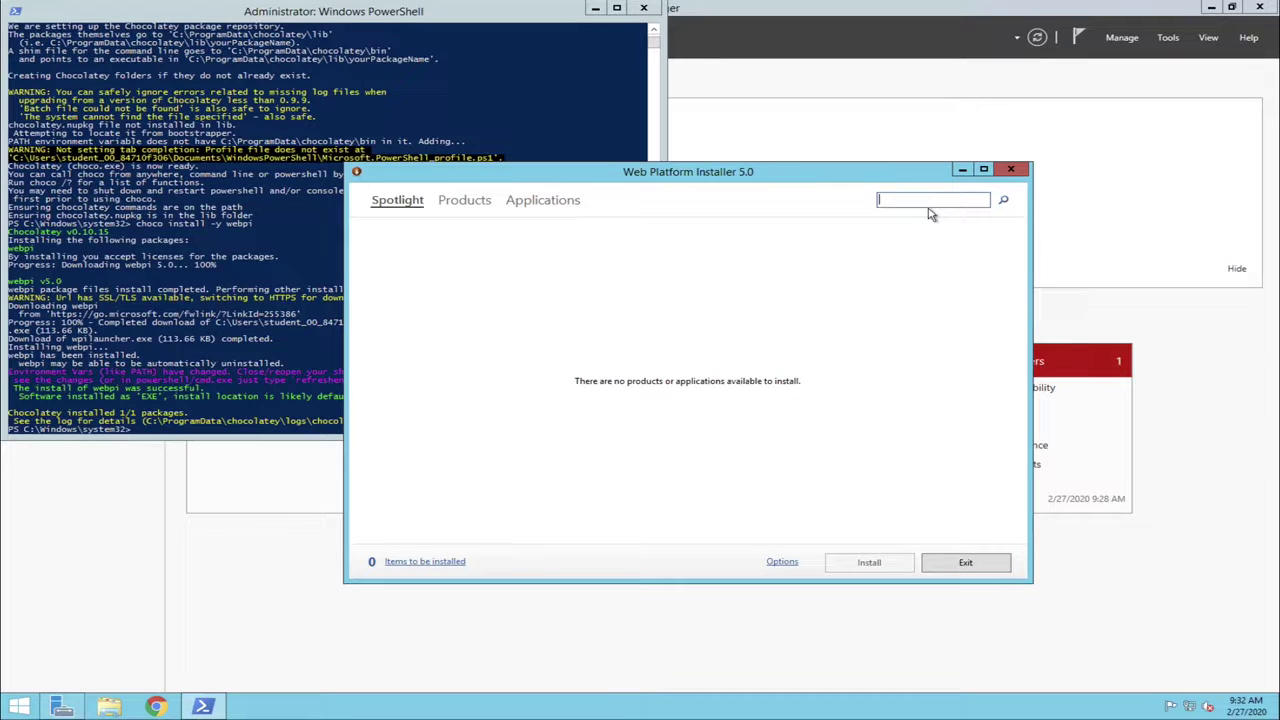
Search the Web Platform Installer for php and queue the PHP 7.2 SQL Server drivers
text(php)
key(Return)
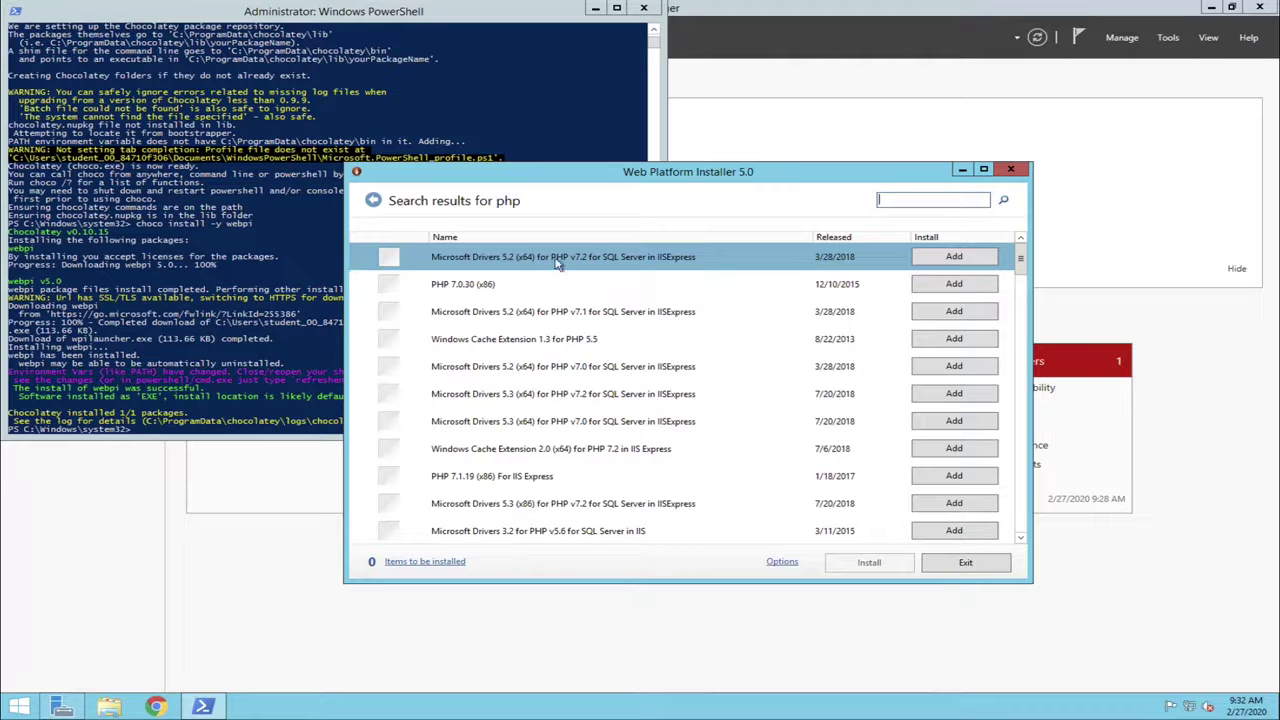
click(966, 263)
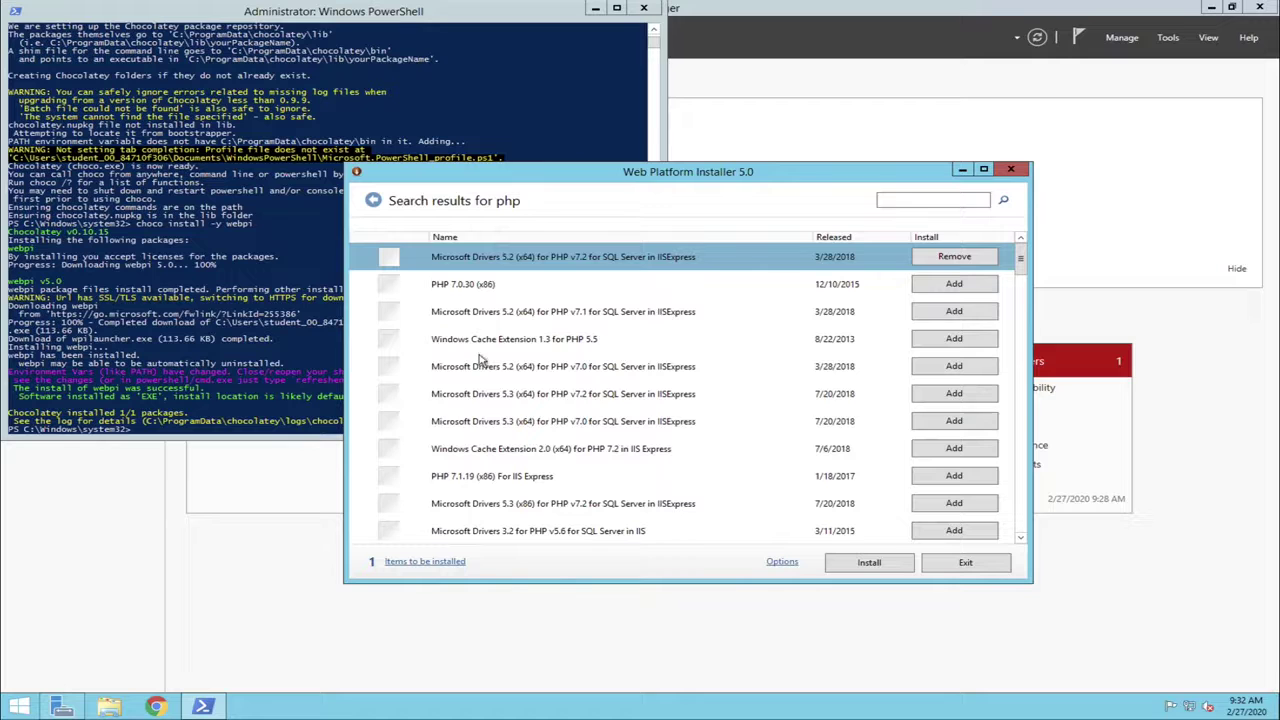
scroll(480, 365, down, 4)
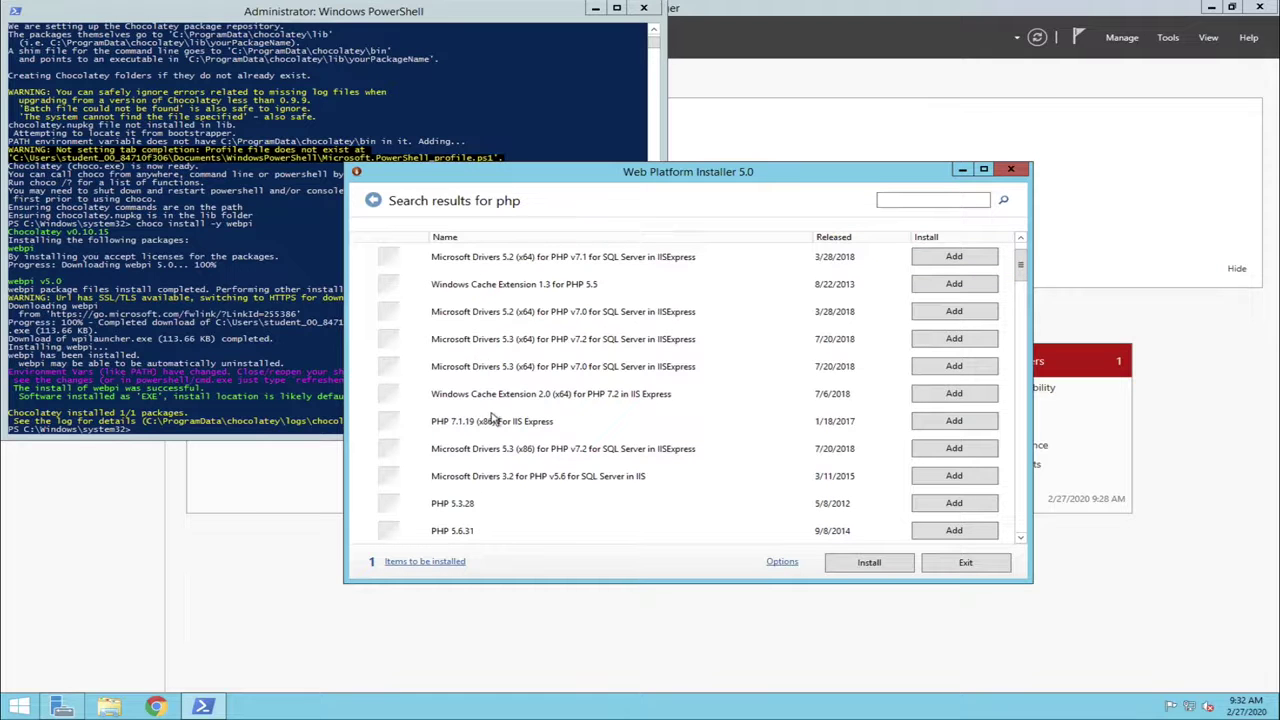
scroll(492, 420, down, 5)
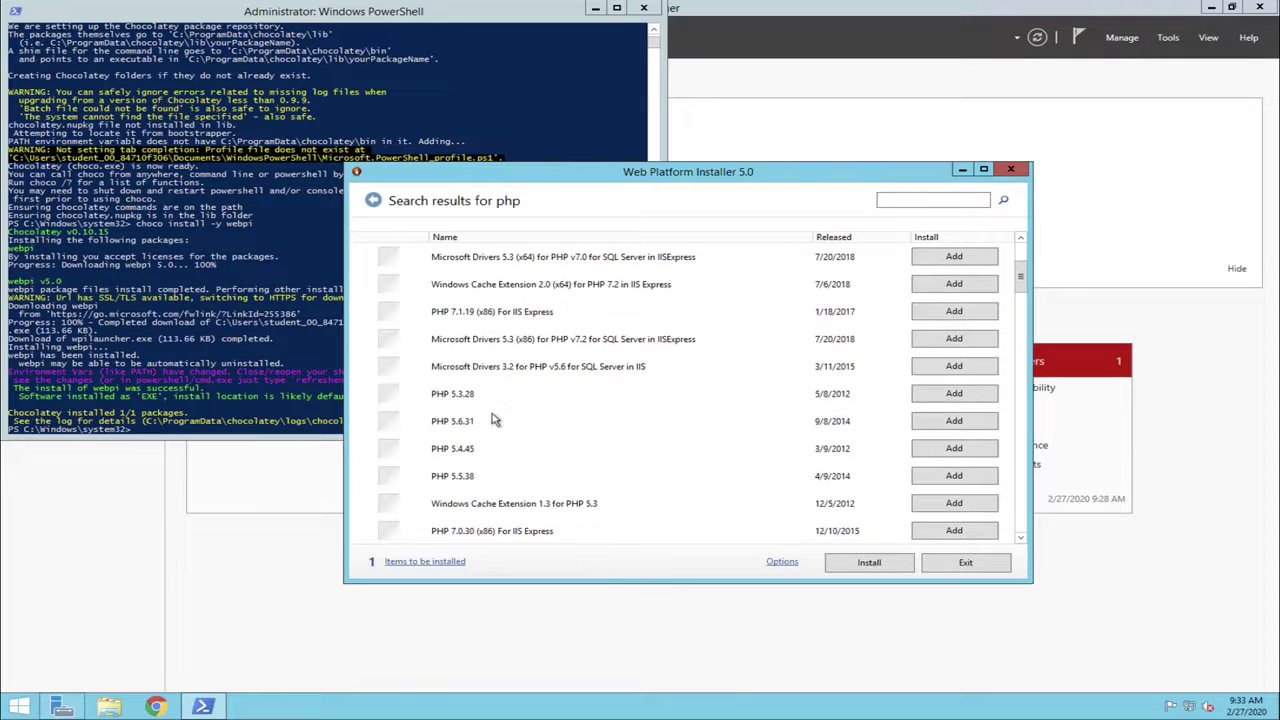
scroll(492, 420, up, 7)
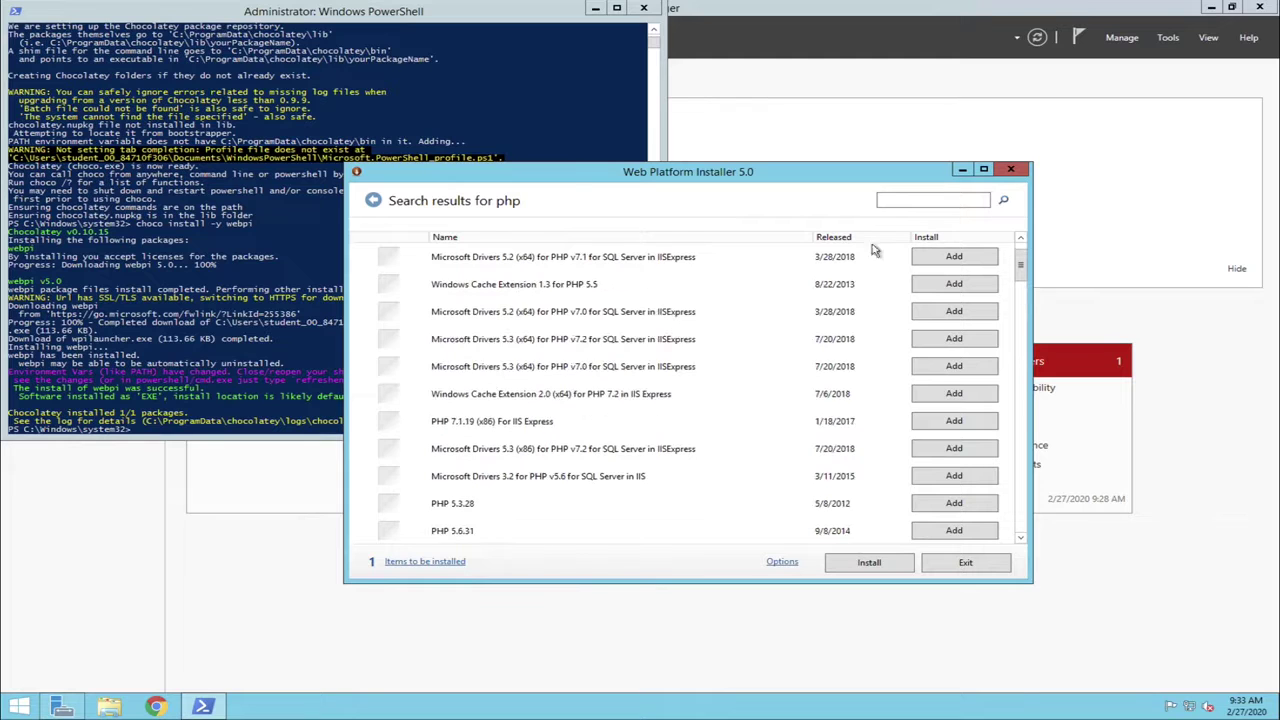
Search 'php 7.2.7', install PHP 7.2.7 (x64) for IIS Express, accept the licence, and close the installer
click(913, 199)
text(php 7.2.7)
key(Return)
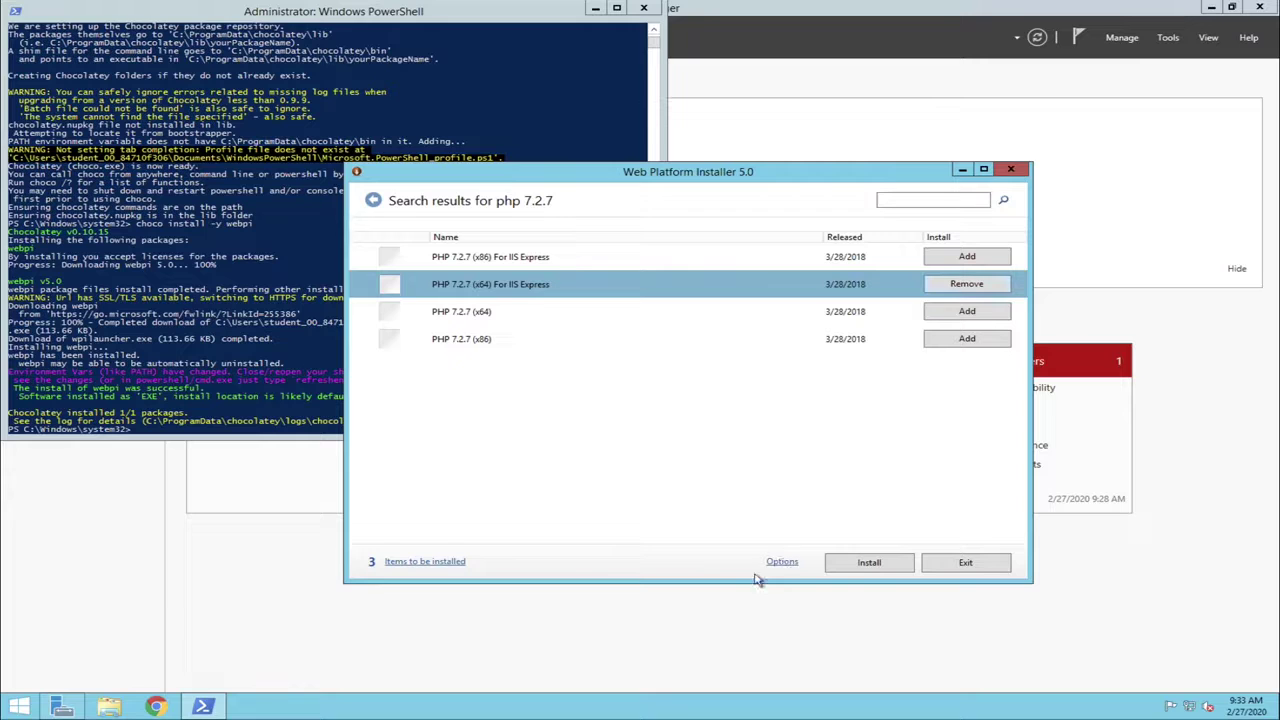
click(869, 564)
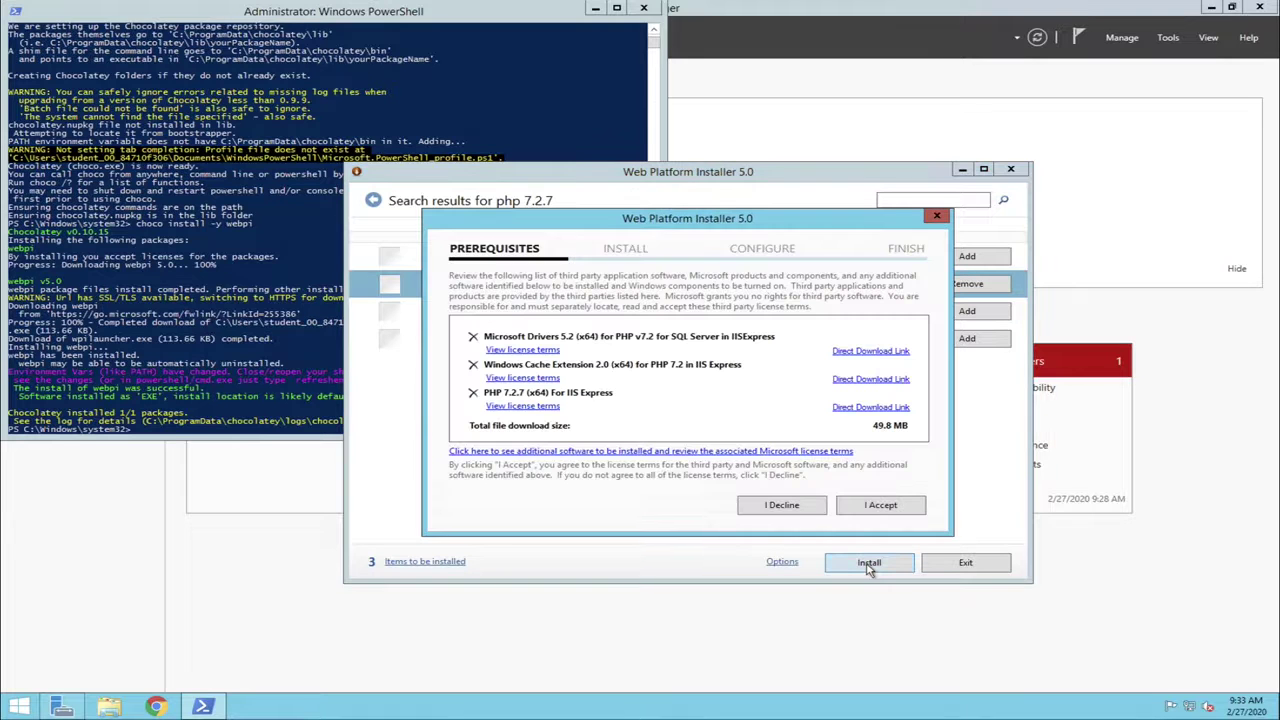
click(864, 511)
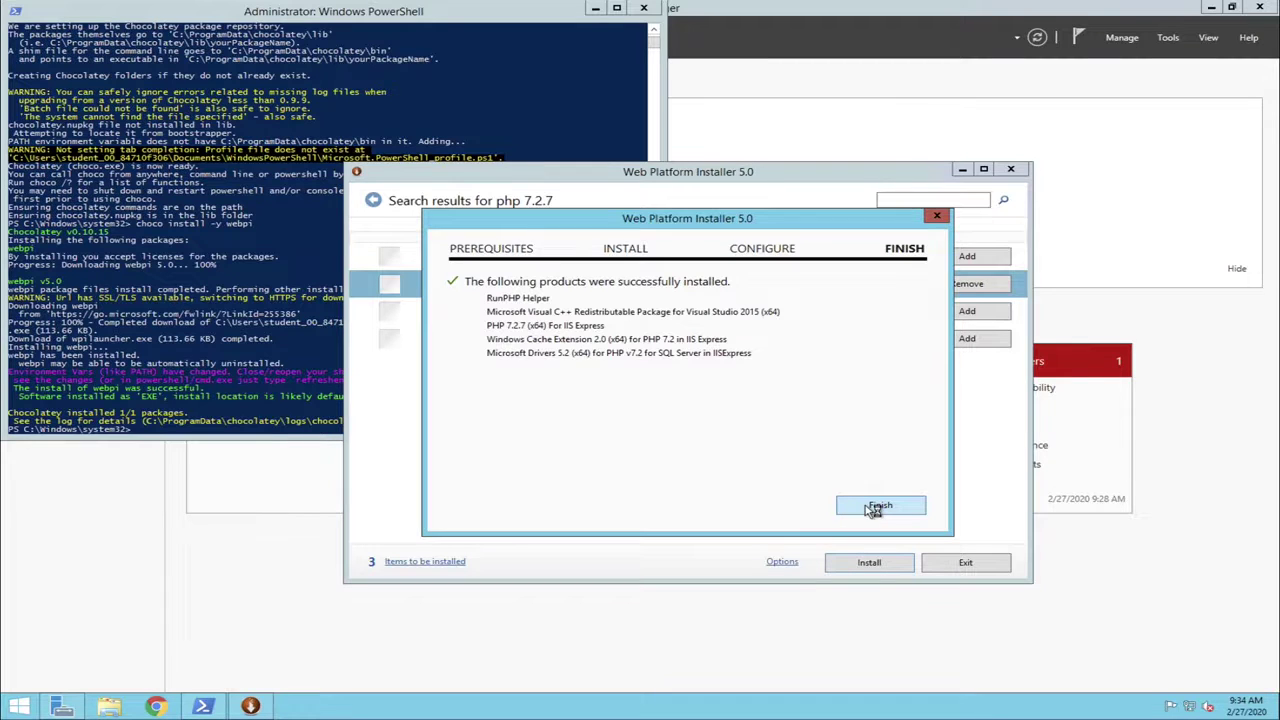
click(874, 509)
click(957, 562)
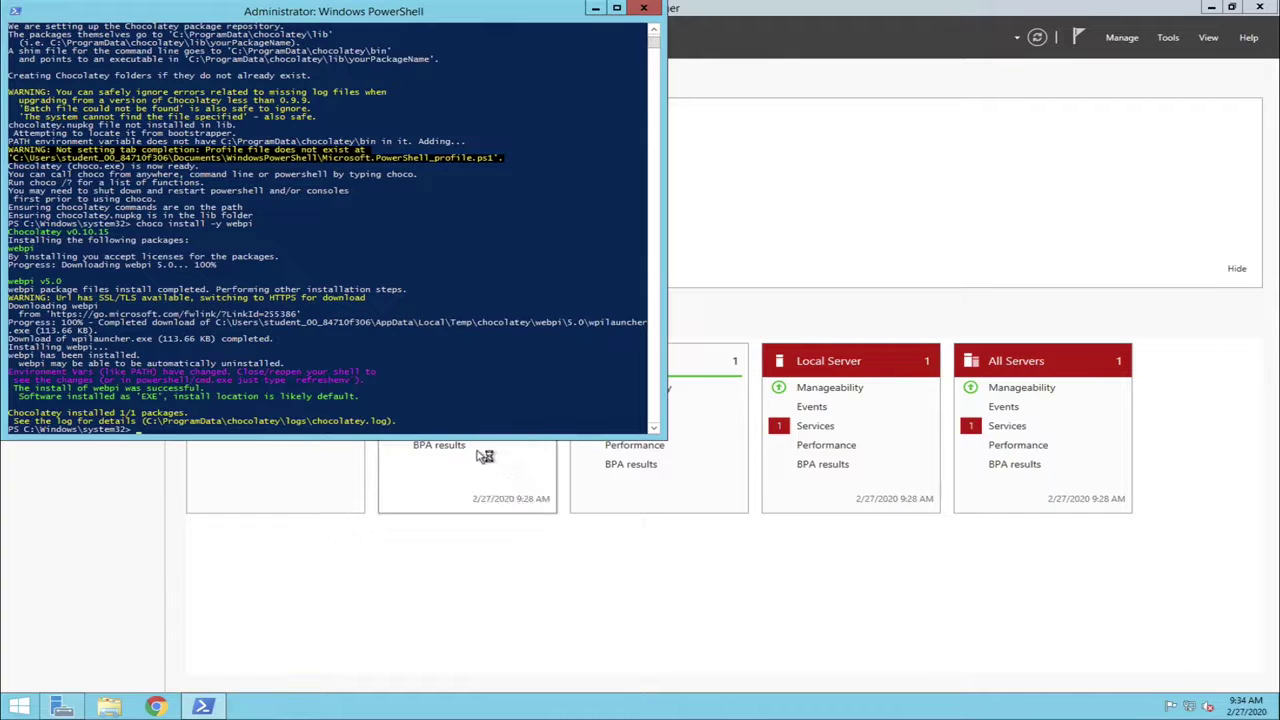
Launch Notepad from the PowerShell prompt
click(421, 424)
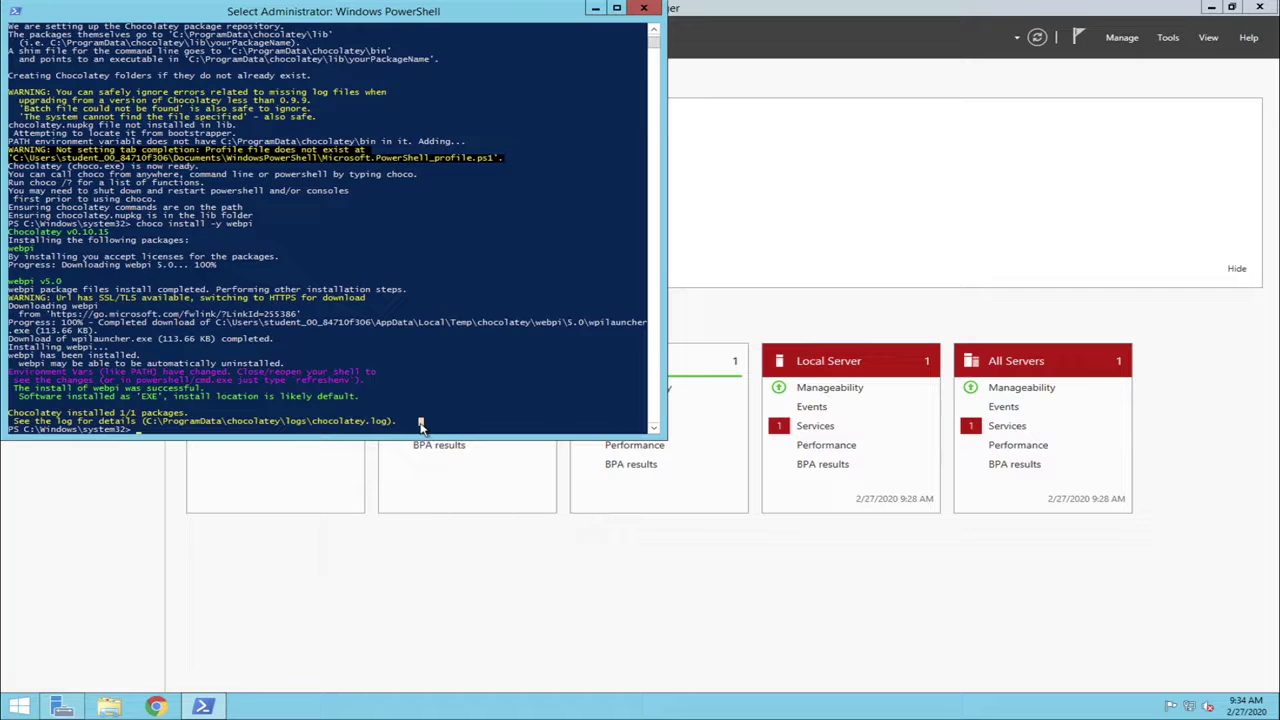
text(notepad)
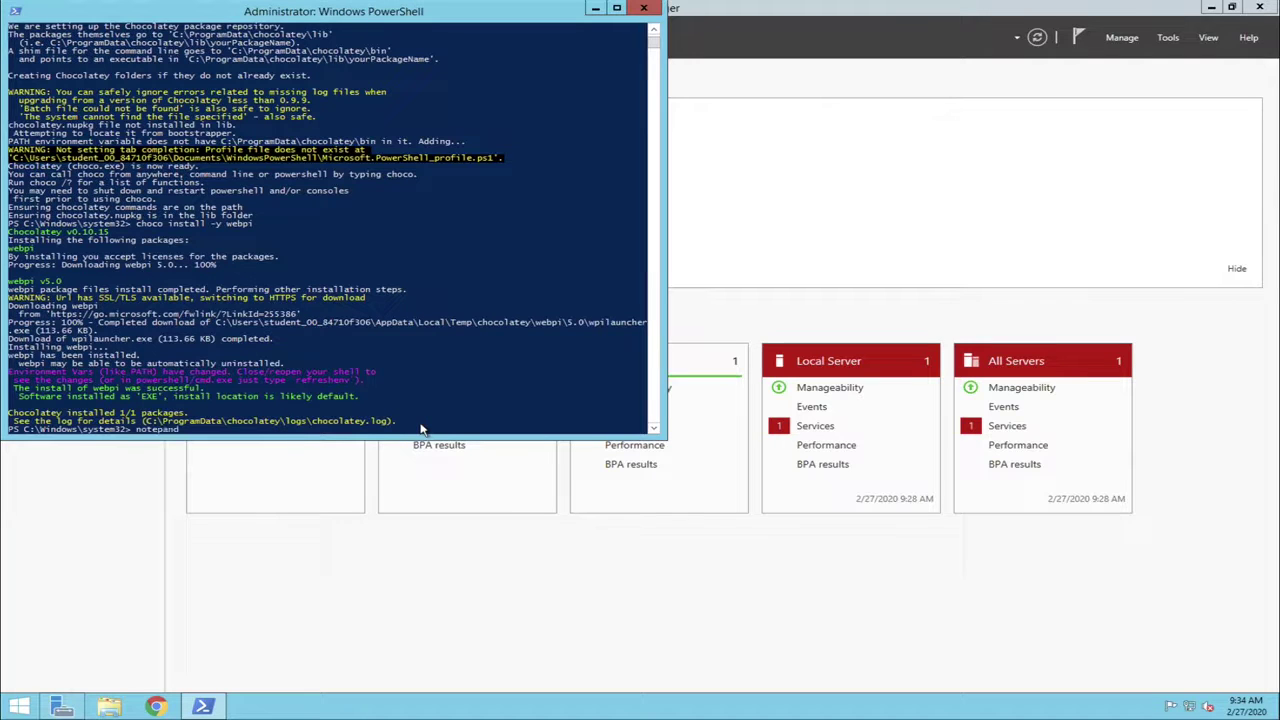
key(BackSpace)
key(BackSpace)
text(d)
key(Return)
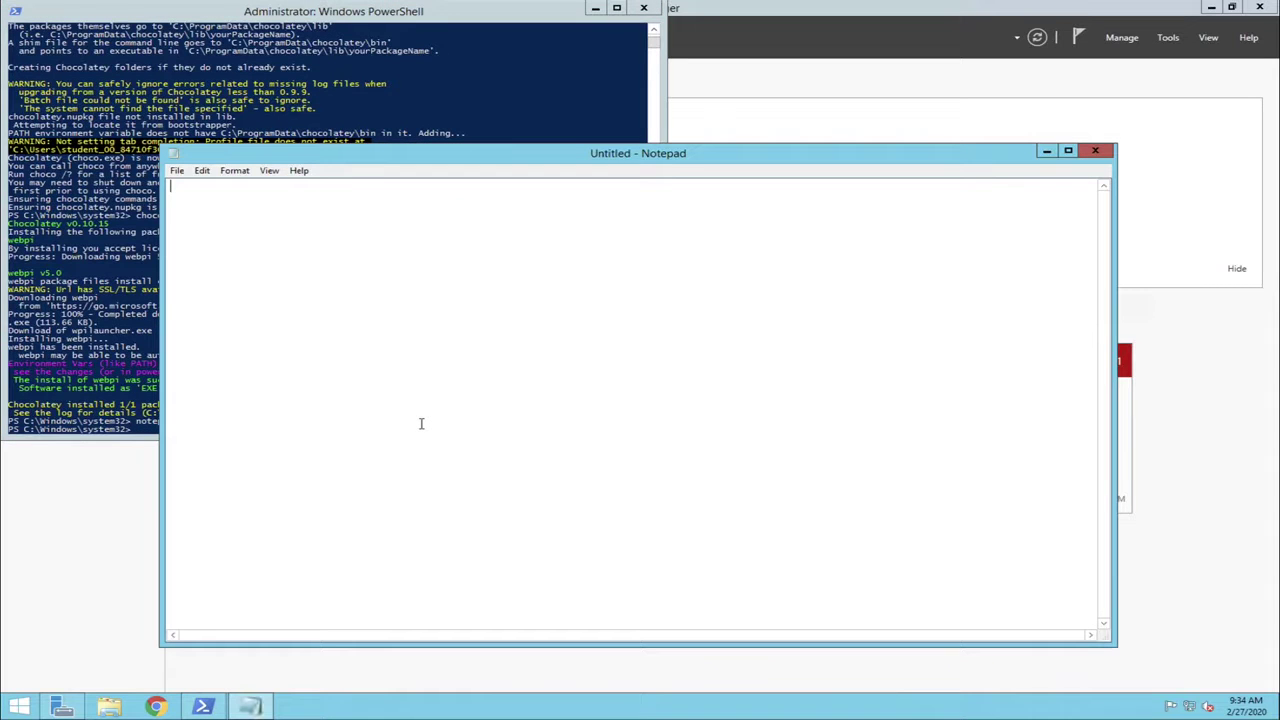
Write the PHP script '<?php phpinfo(); ?>' in Notepad
text(<?)
text(php 	)
text(php)
text(info)
text(;)
key(Return)
click(268, 198)
text(())
key(End)
key(Down)
text(?>)
Save the script as test.php, type All Files, in C:\inetpub\wwwroot
click(176, 171)
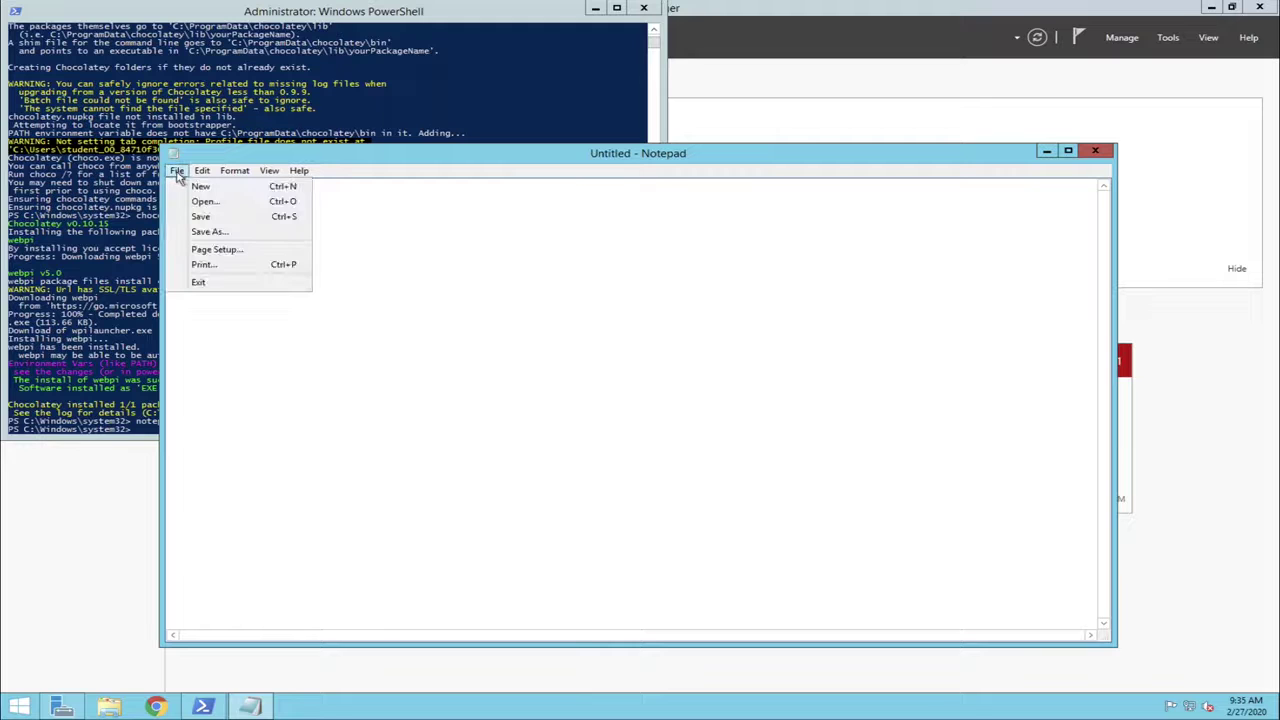
click(220, 233)
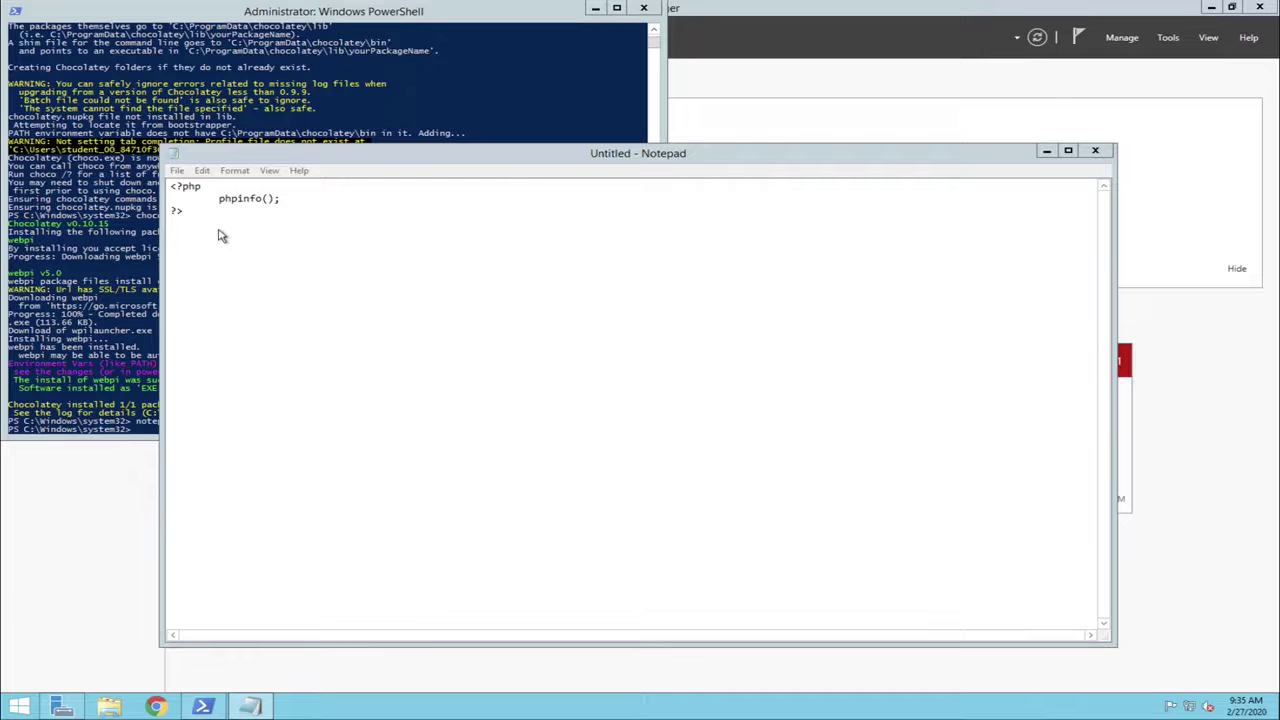
click(236, 334)
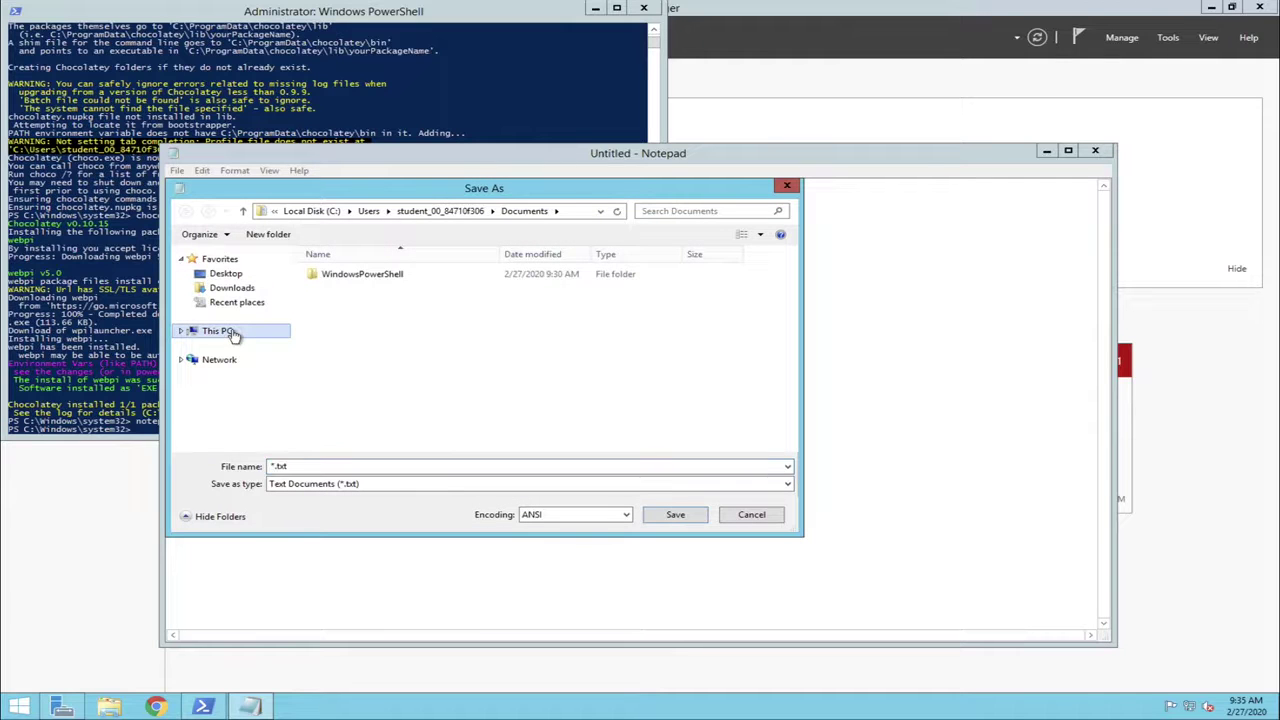
click(350, 420)
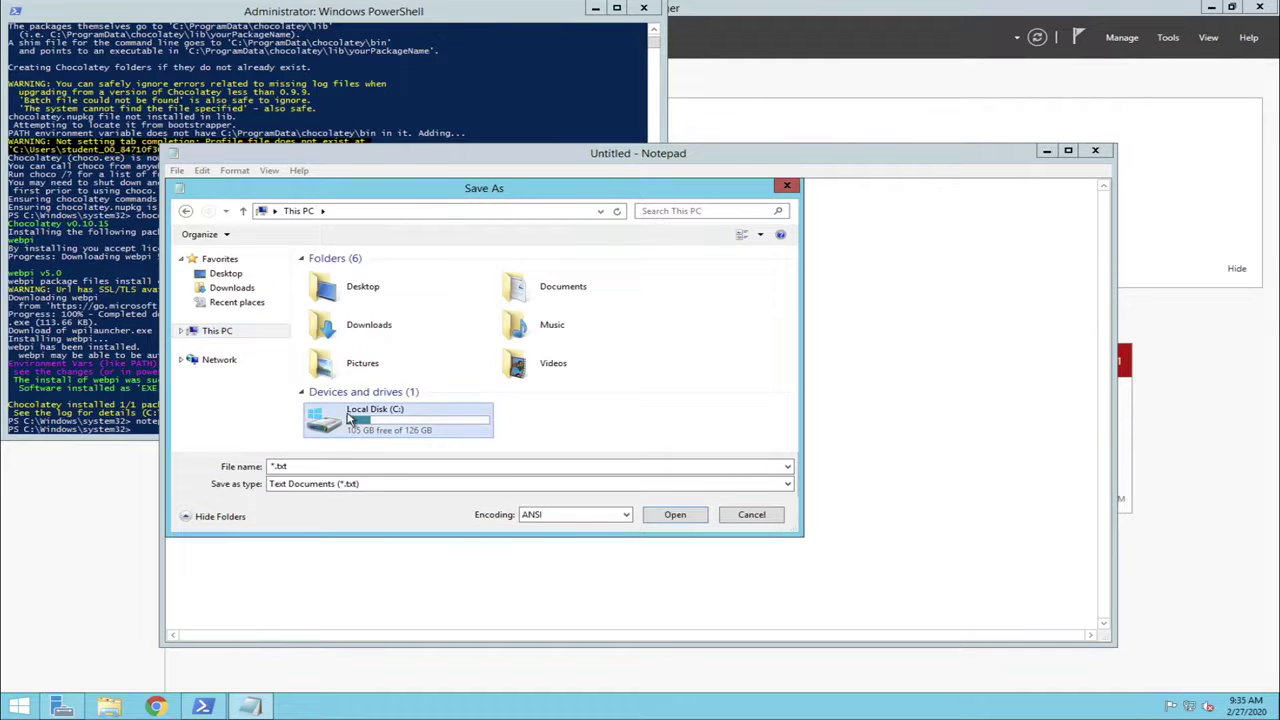
double_click(350, 420)
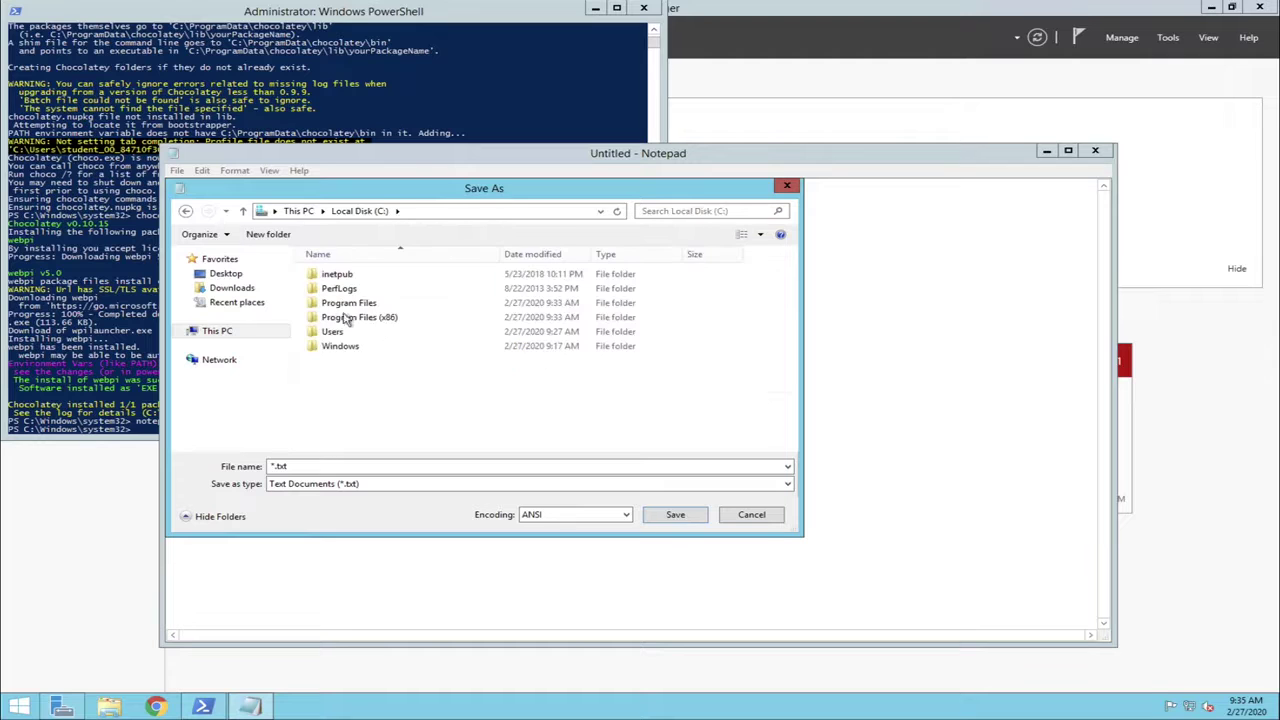
double_click(335, 276)
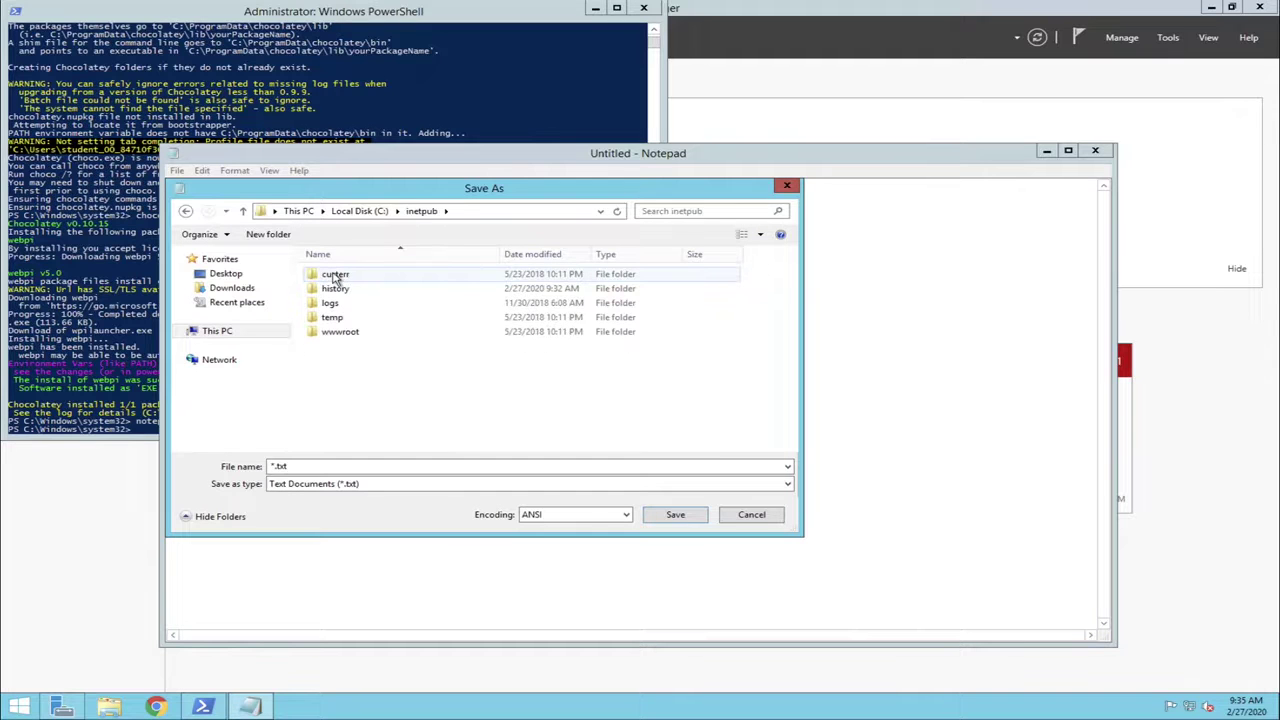
double_click(336, 333)
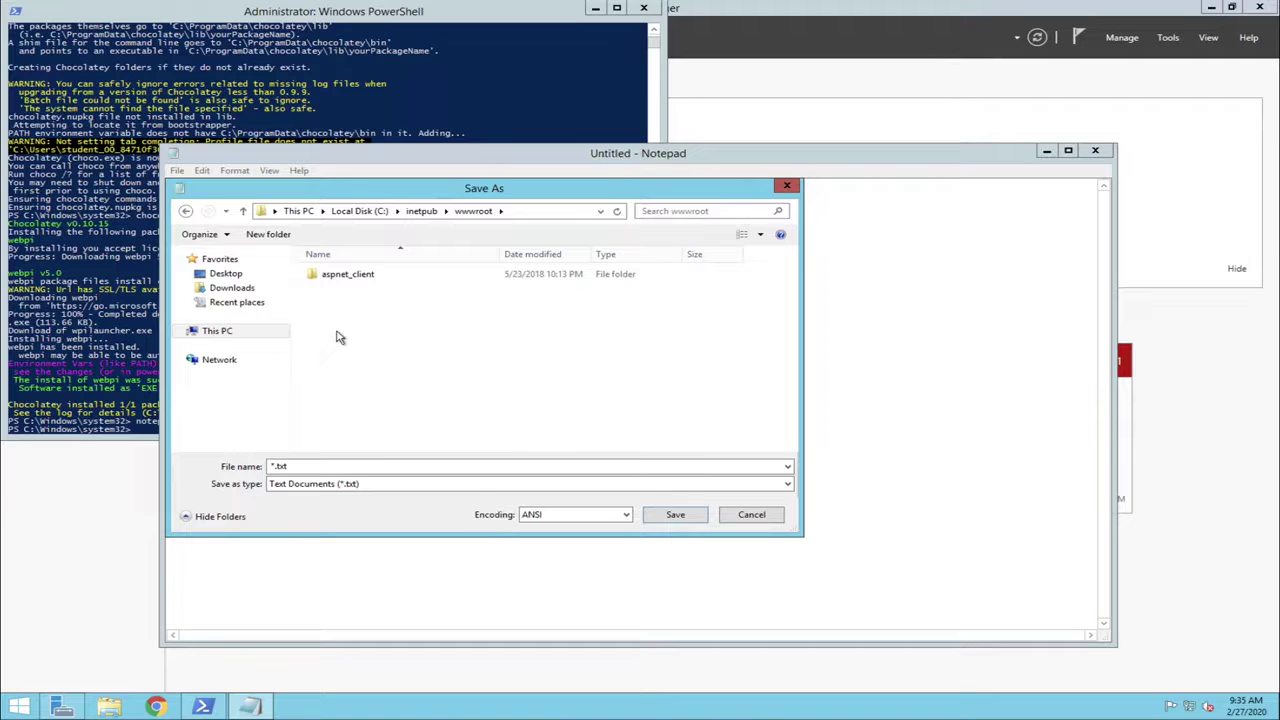
click(374, 466)
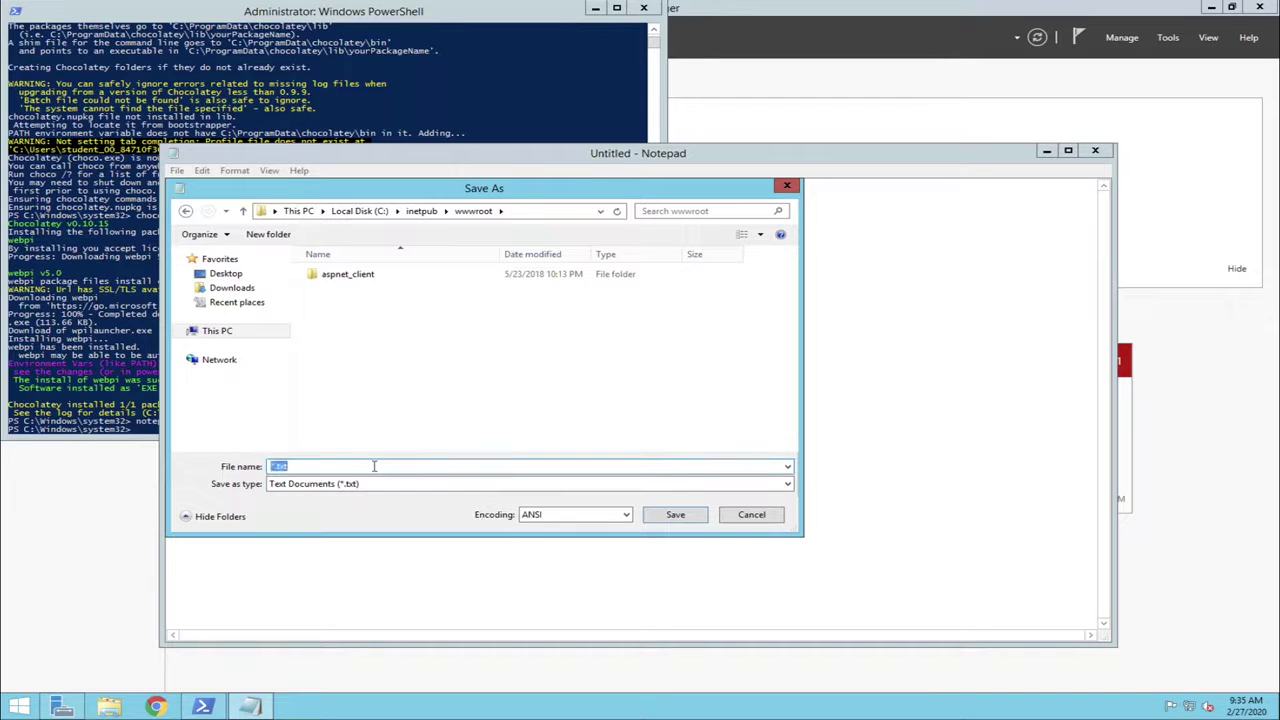
text(test.php)
click(449, 485)
click(441, 507)
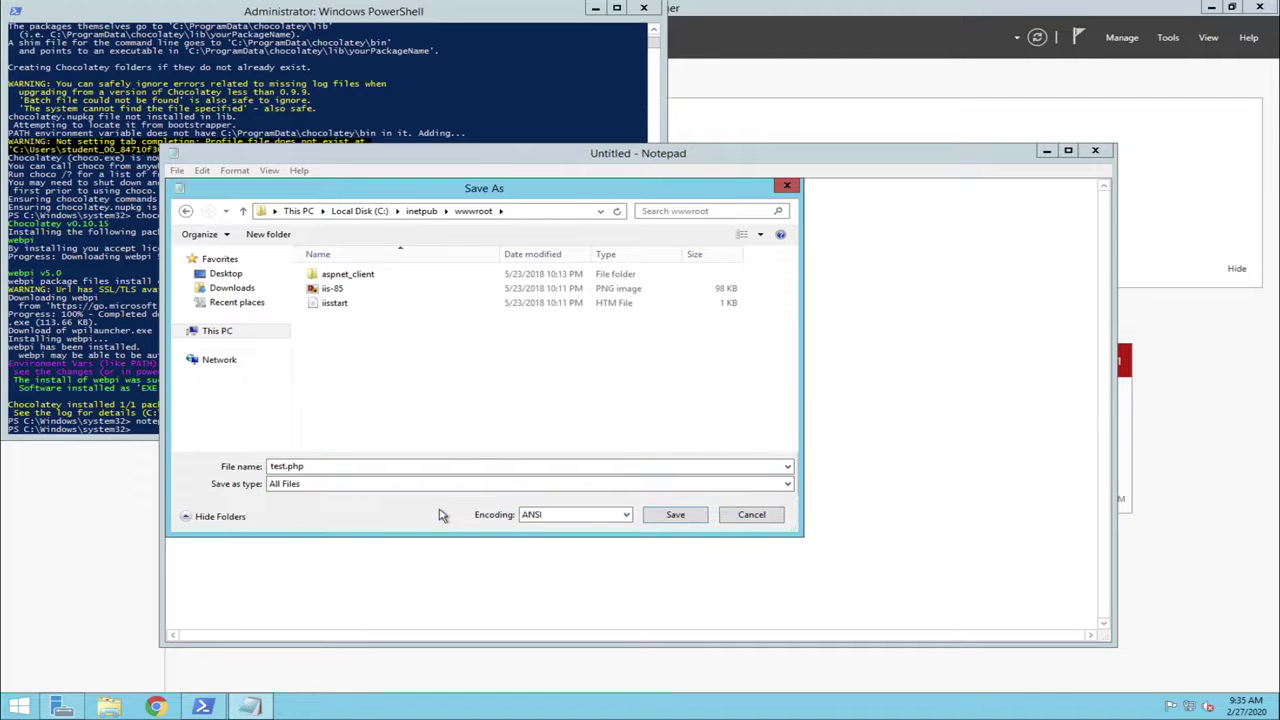
click(665, 516)
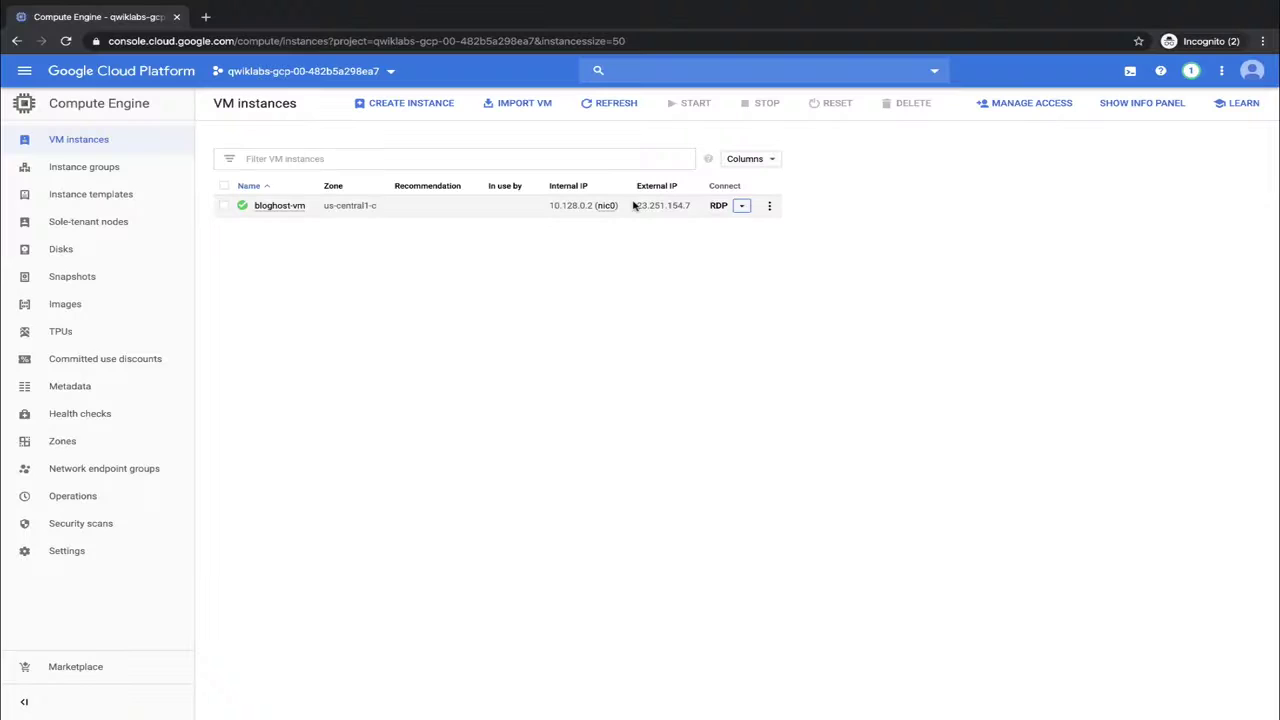
Copy bloghost-vm's external IP and load 23.251.154.7/test.php in a new Chrome tab
drag(634, 208, 700, 206)
key(ctrl+c)
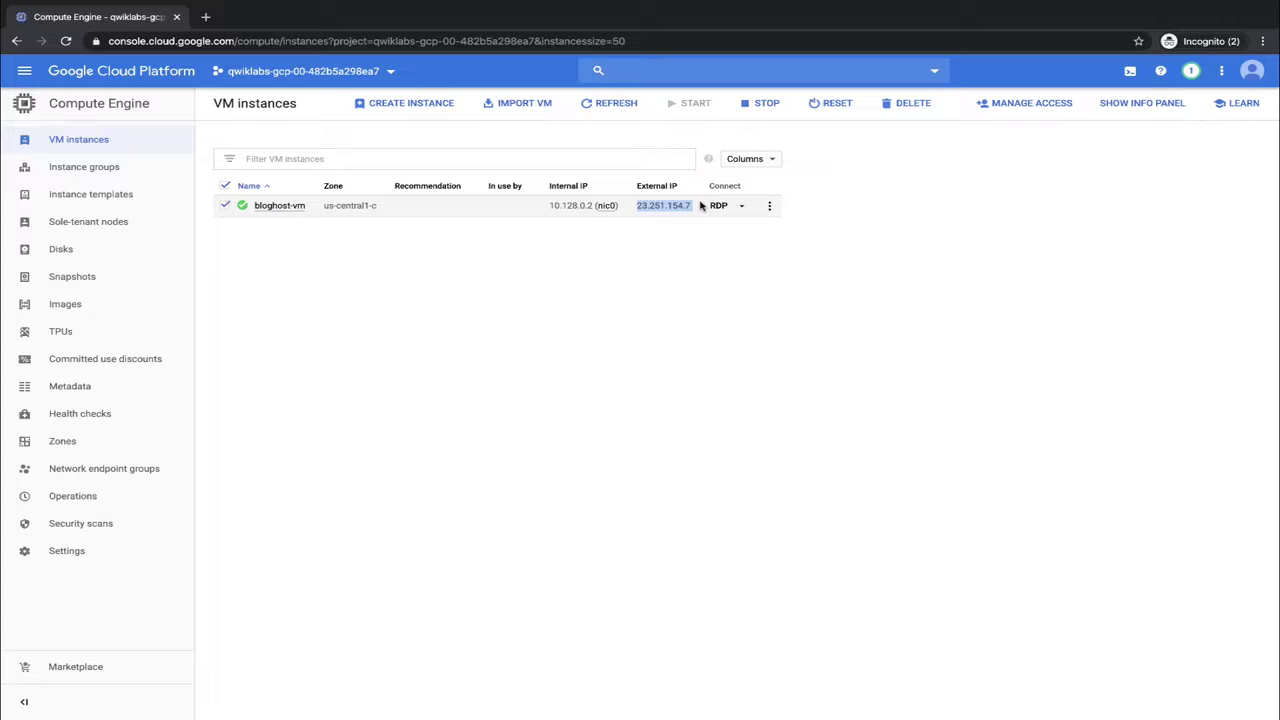
click(206, 19)
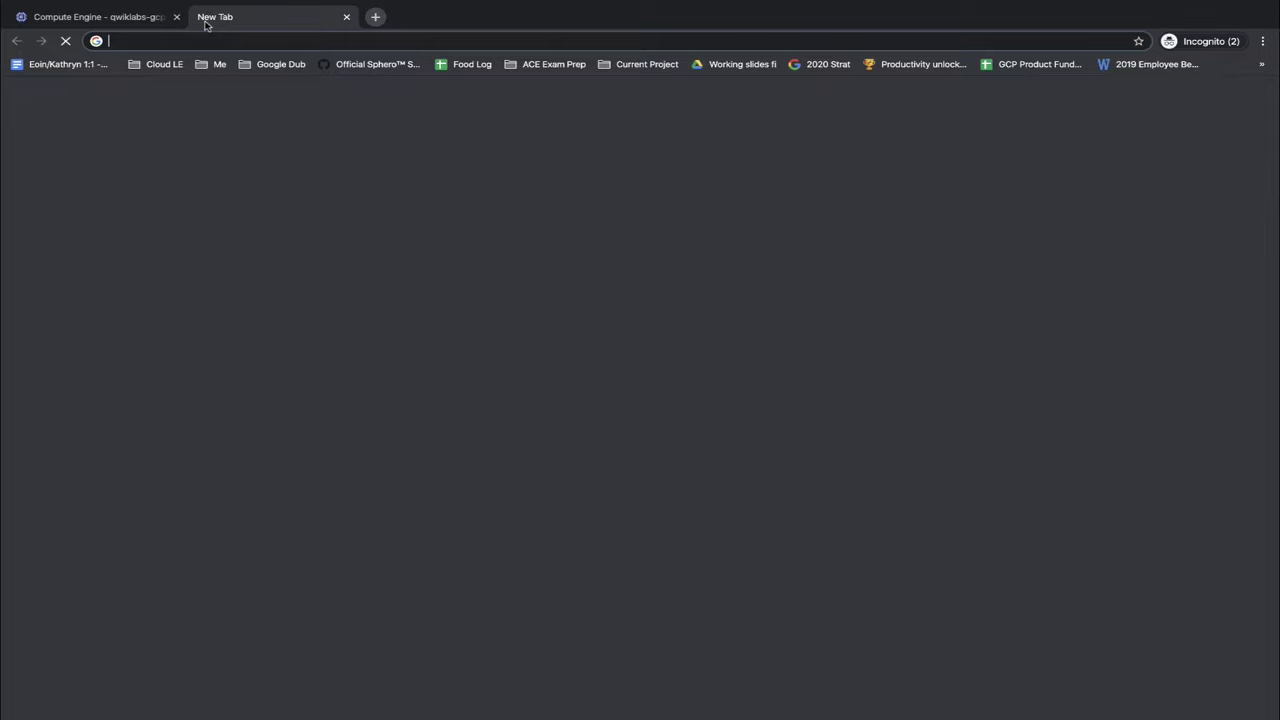
key(ctrl+v)
text(/test.php)
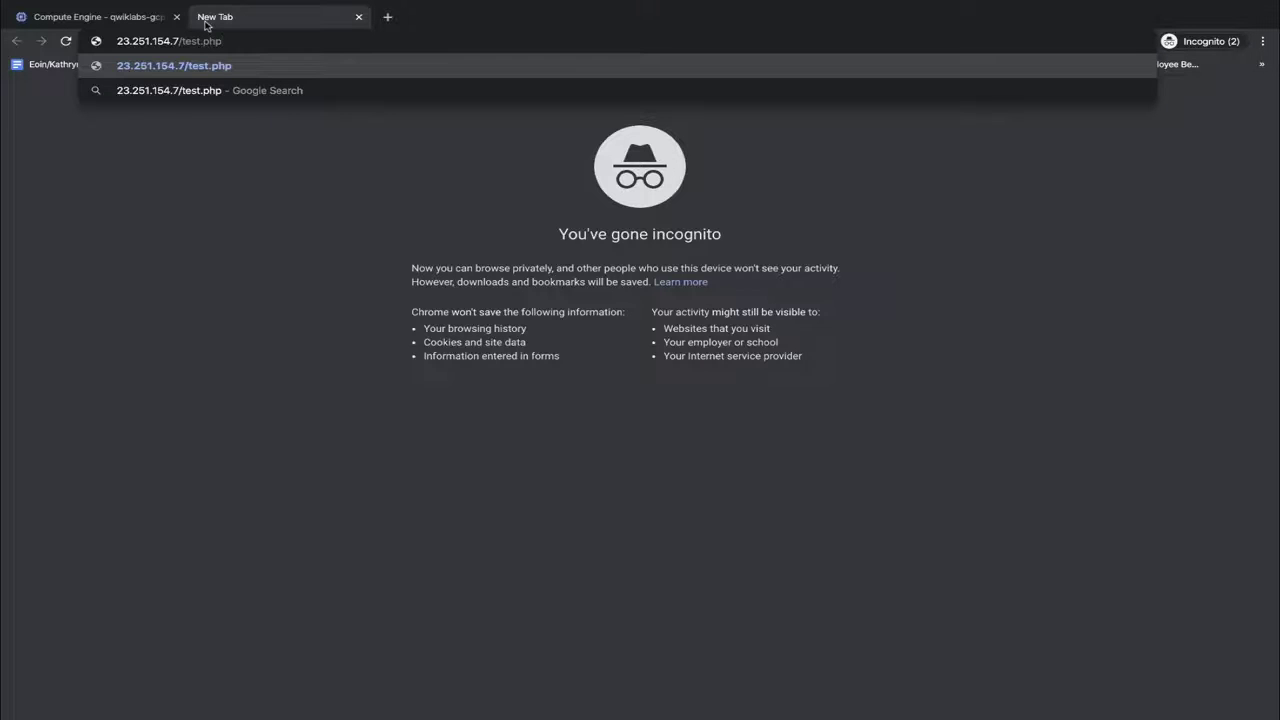
key(Return)
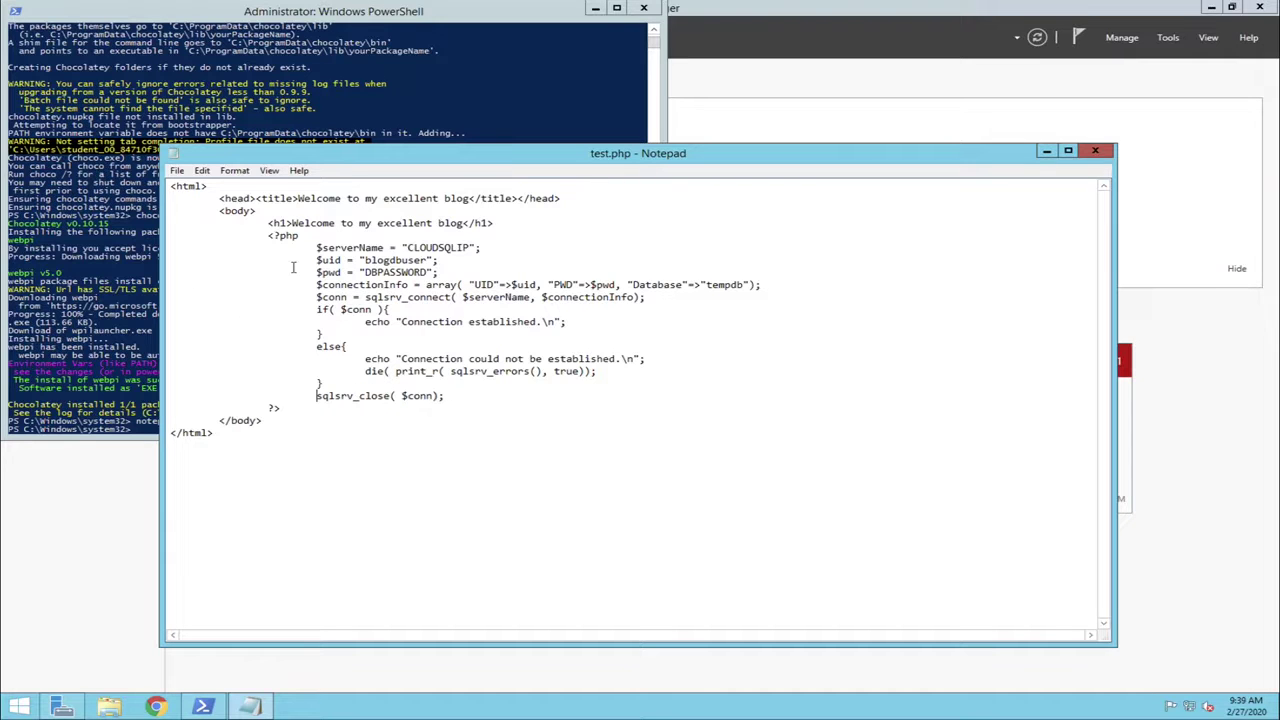
Replace DBPASSWORD with the database password and paste the Cloud SQL IP over CLOUDSQLIP
drag(366, 272, 428, 272)
text(password)
click(408, 247)
drag(408, 247, 474, 247)
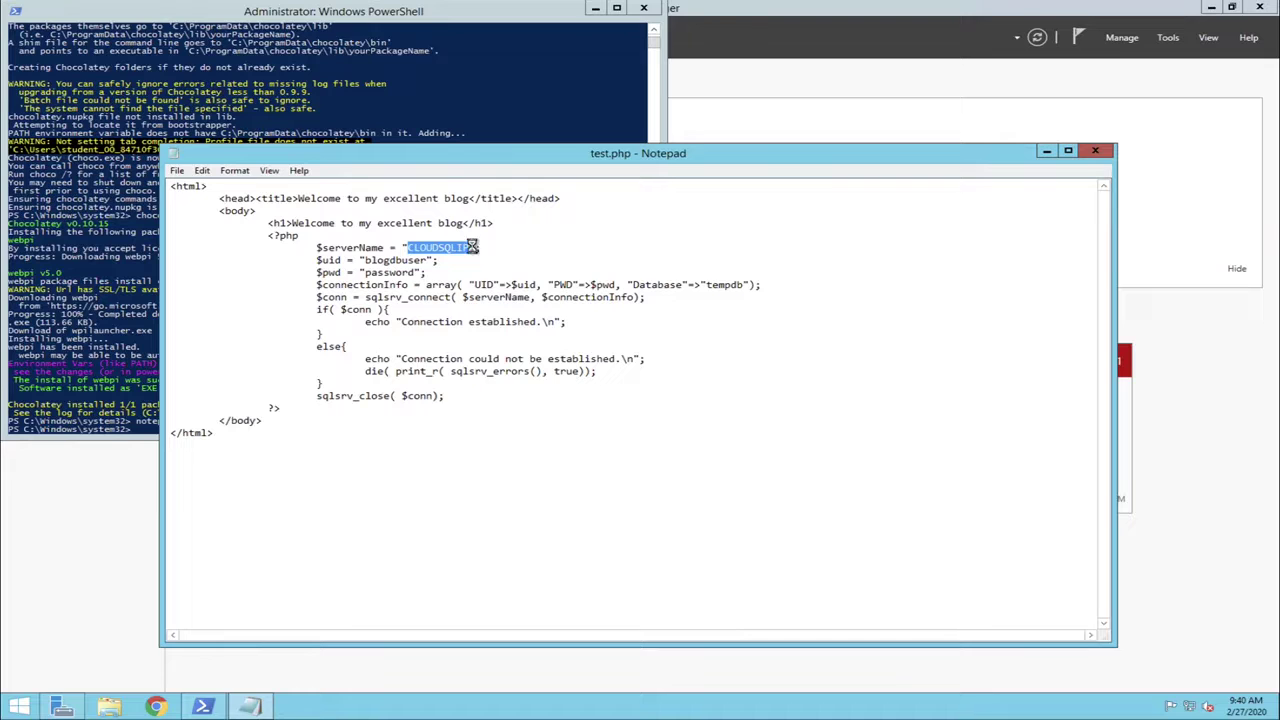
text(35.193.67.184)
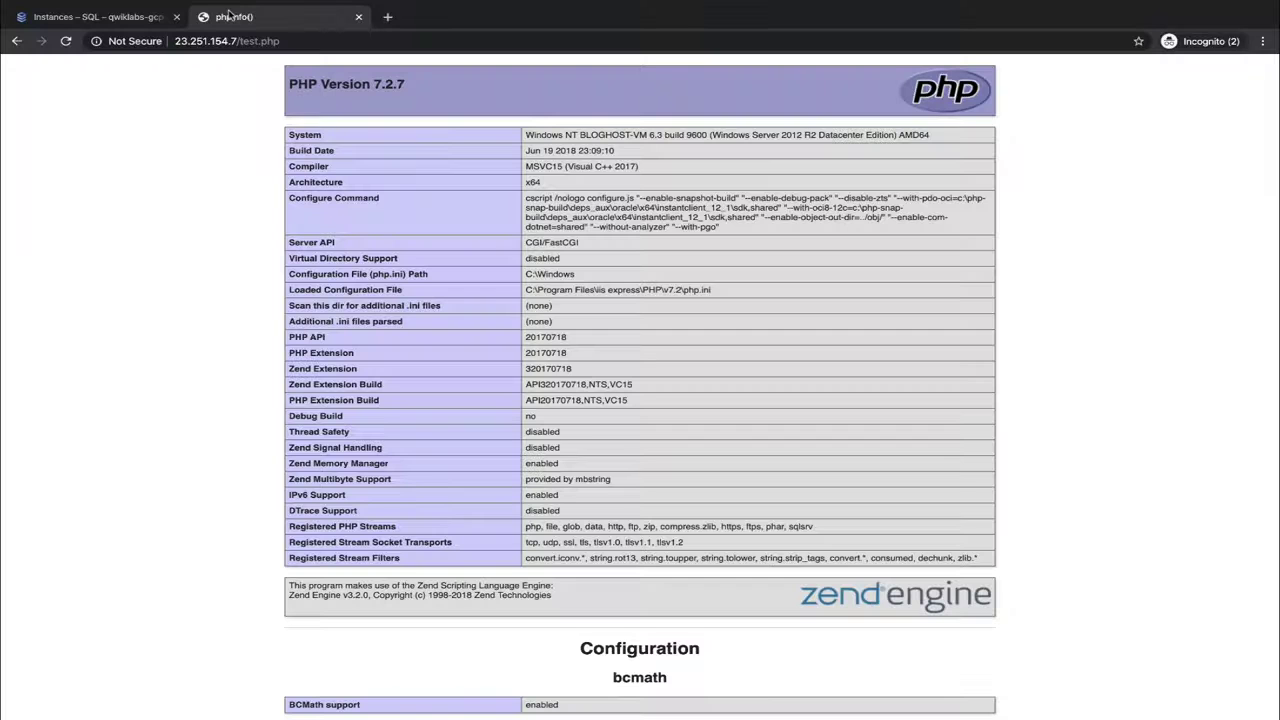
Reload test.php and select the 'Connection established.' message to confirm it
click(66, 41)
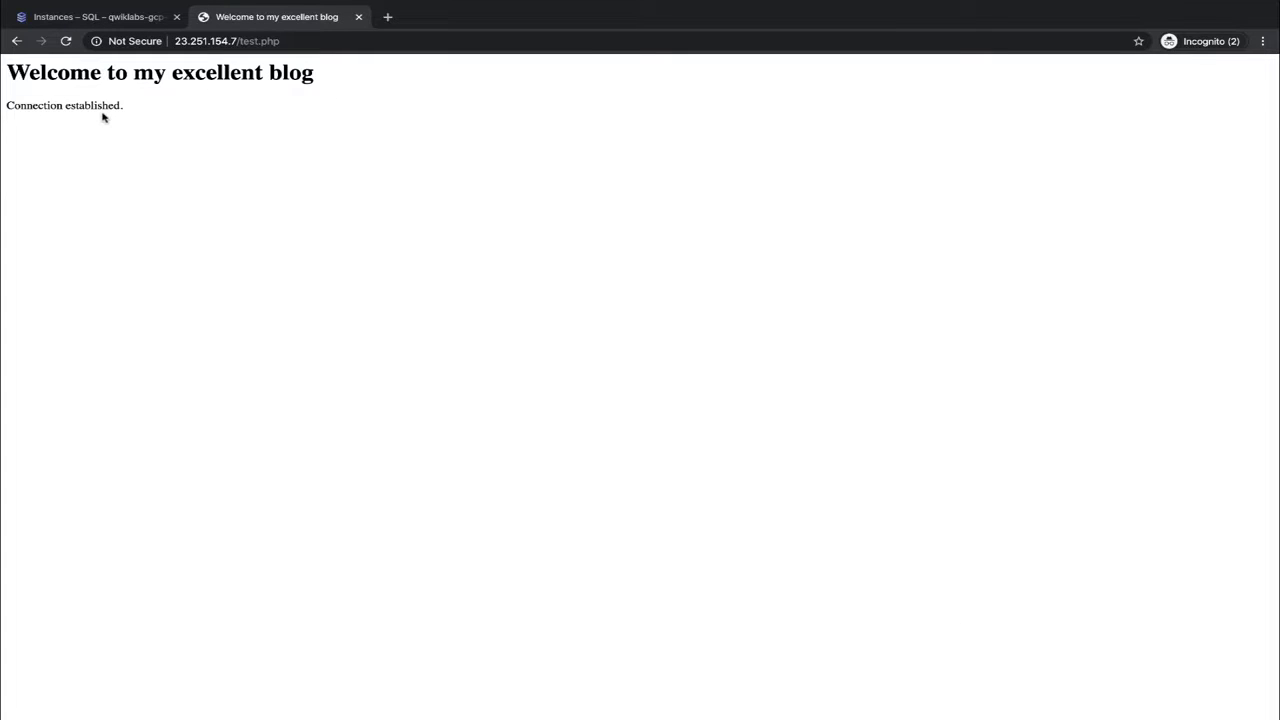
drag(126, 112, 6, 106)
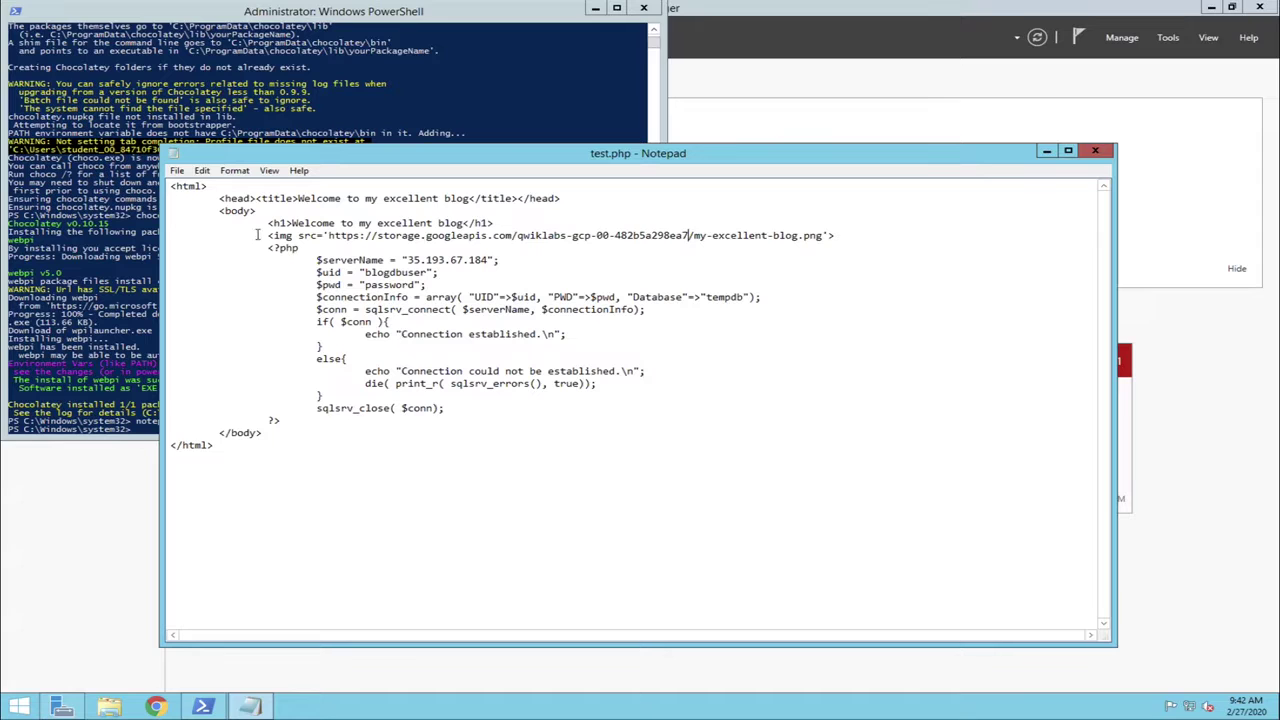
Select the new my-excellent-blog.png img tag line and reload the blog page in Chrome
drag(268, 237, 840, 236)
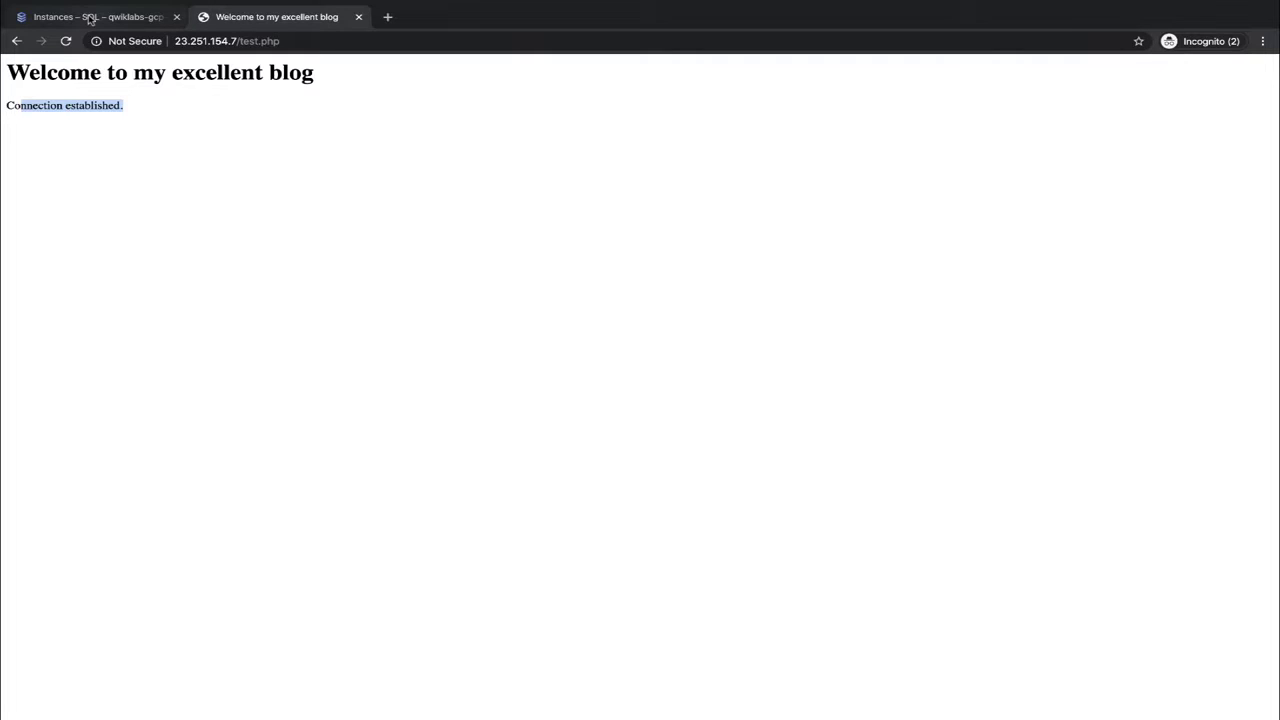
click(66, 44)
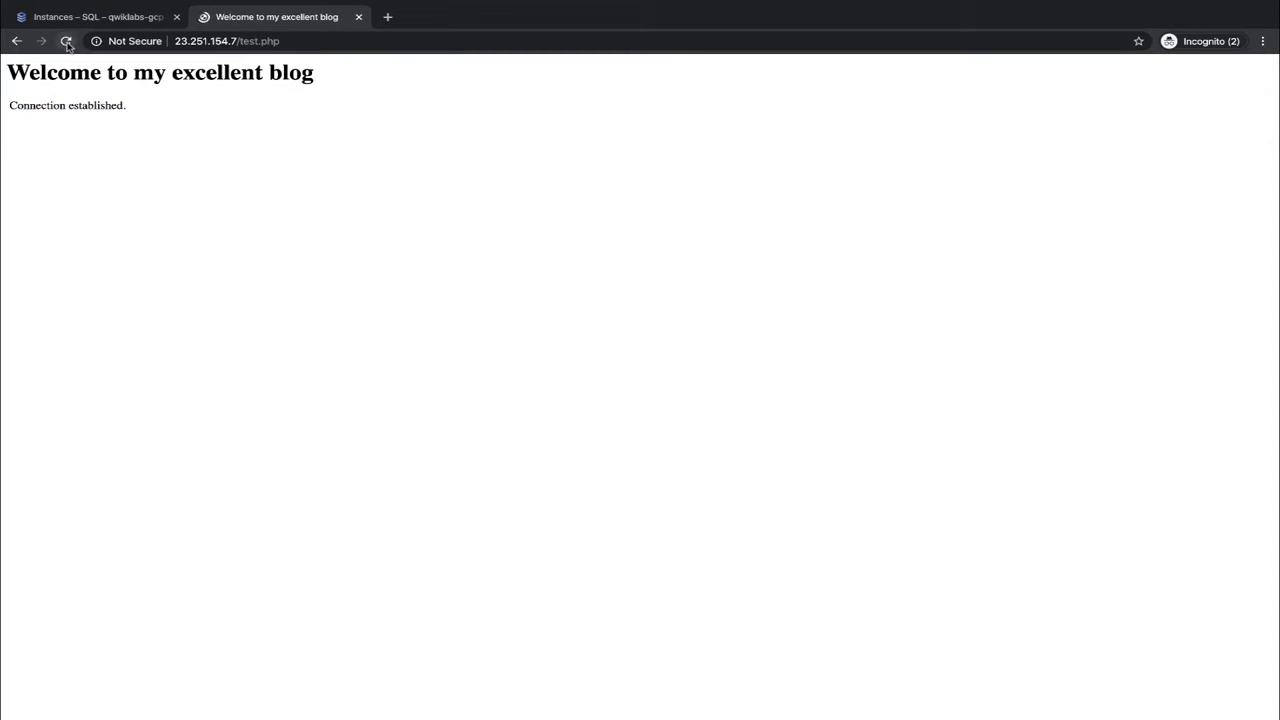